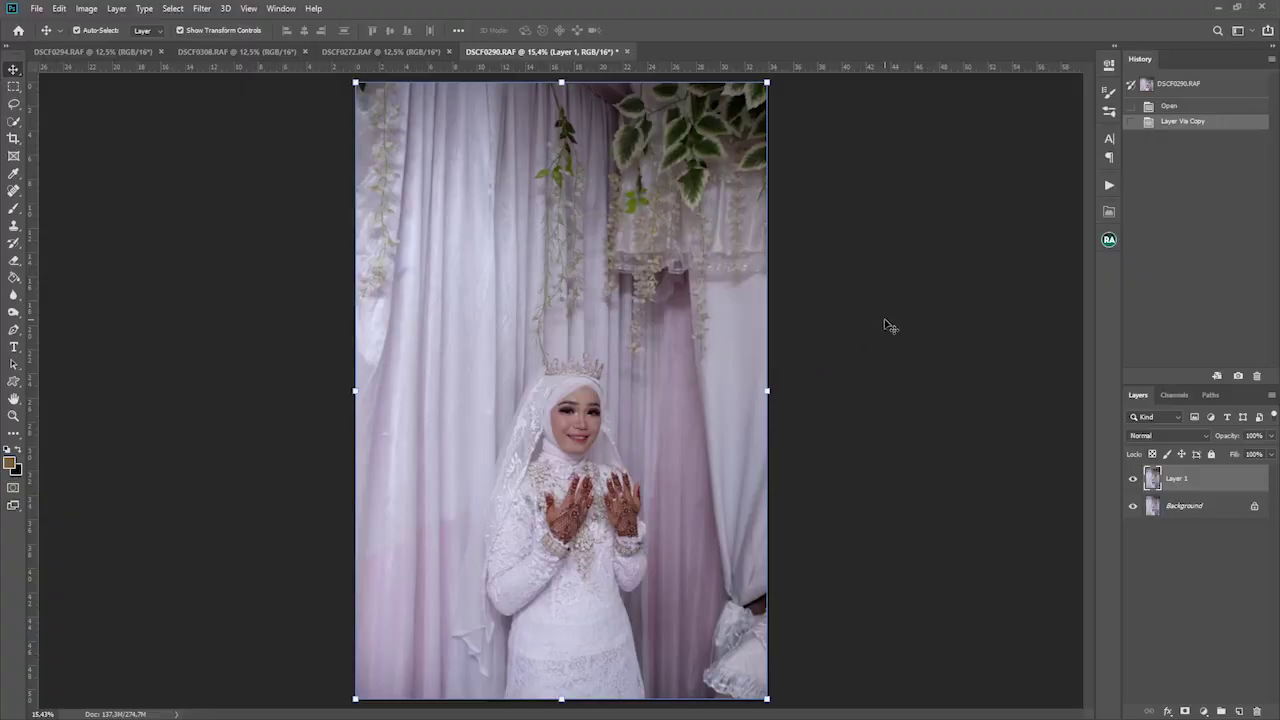
# Zoom into the bride's face and switch to the Spot Healing Brush (J).
pyautogui.scroll(-1, 655, 450)
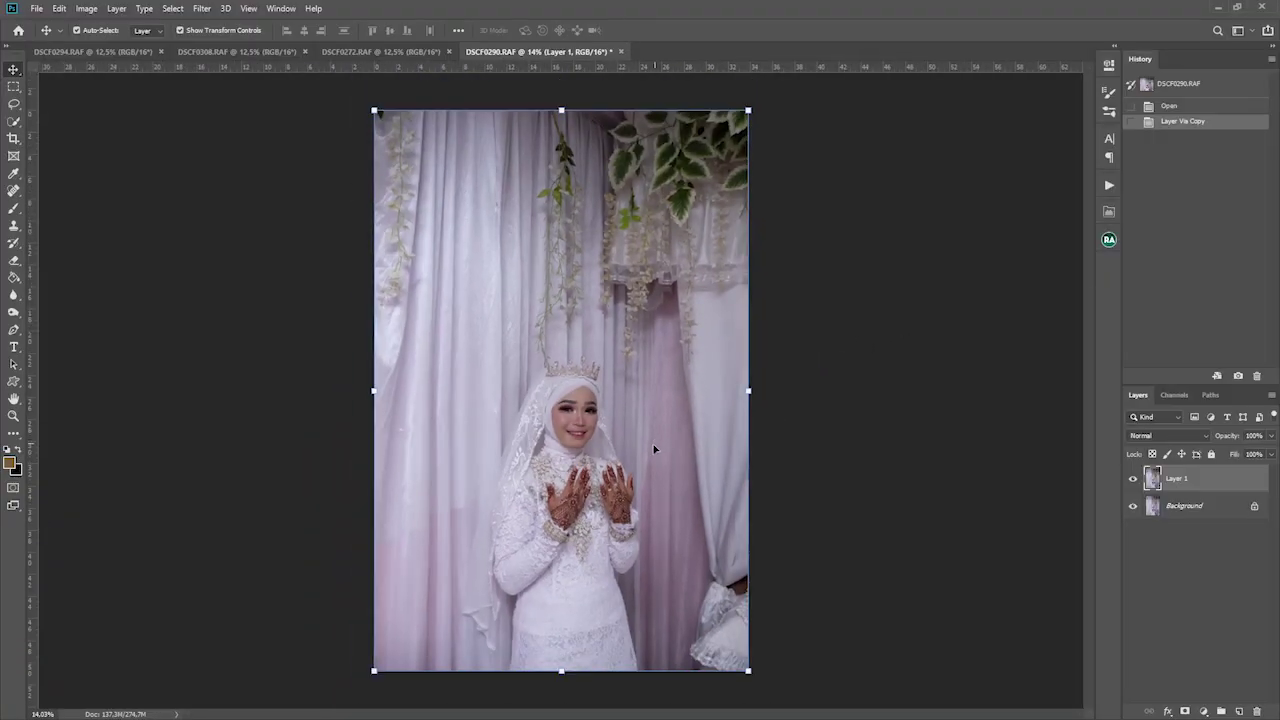
pyautogui.scroll(5, 655, 450)
pyautogui.scroll(3, 378, 369)
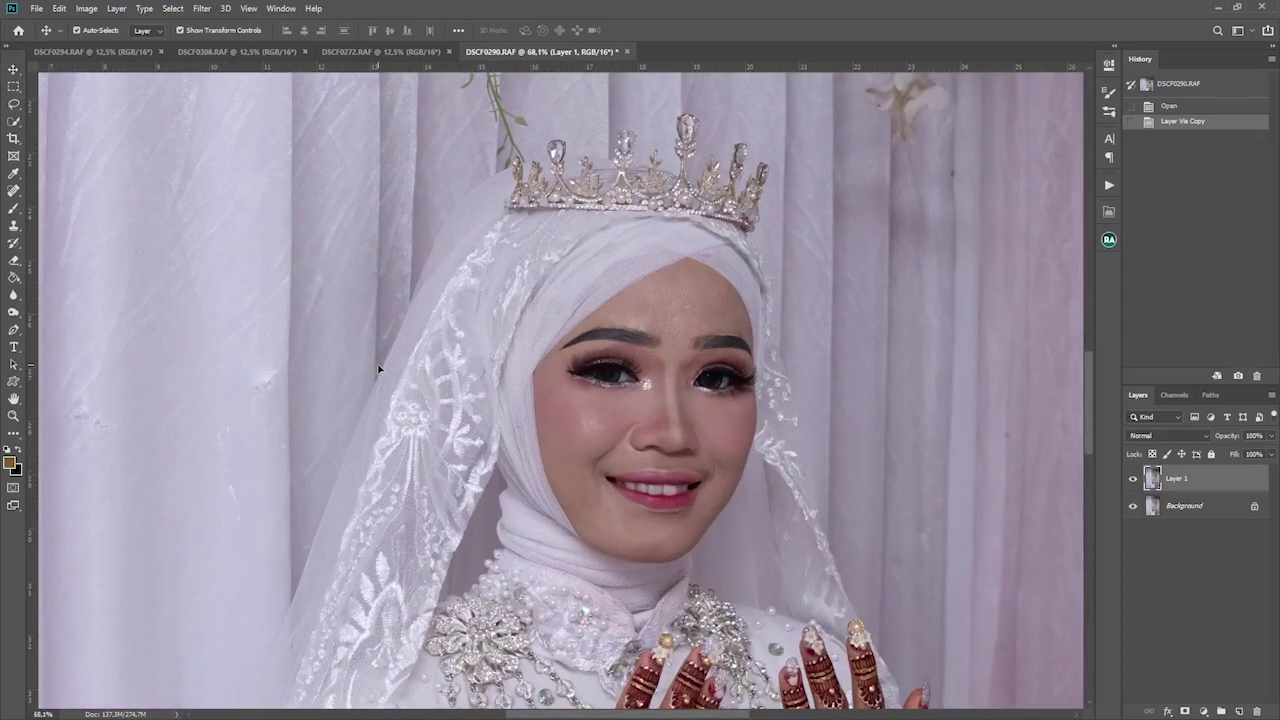
pyautogui.press('j')
pyautogui.scroll(1, 256, 378)
pyautogui.scroll(1, 256, 378)
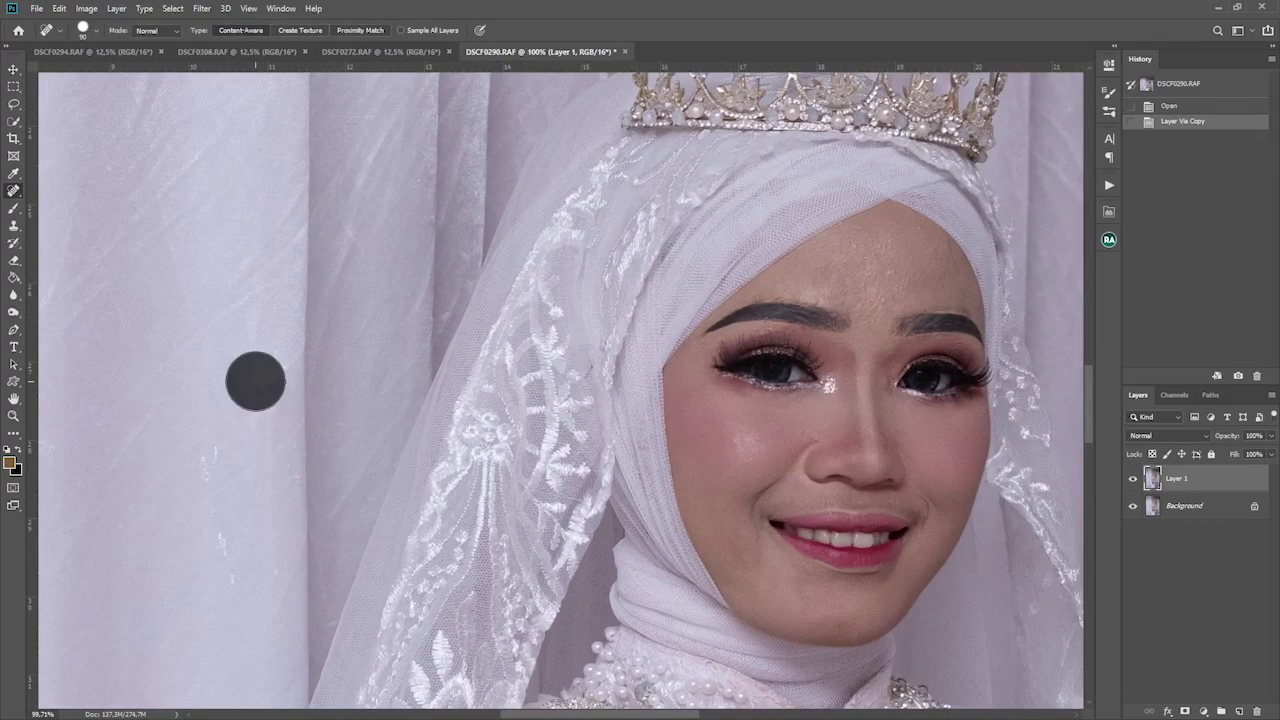
# Heal the five small marks and blemishes on the left curtain backdrop.
pyautogui.click(256, 381)
pyautogui.scroll(-1, 251, 380)
pyautogui.hscroll(-3, 389, 403)
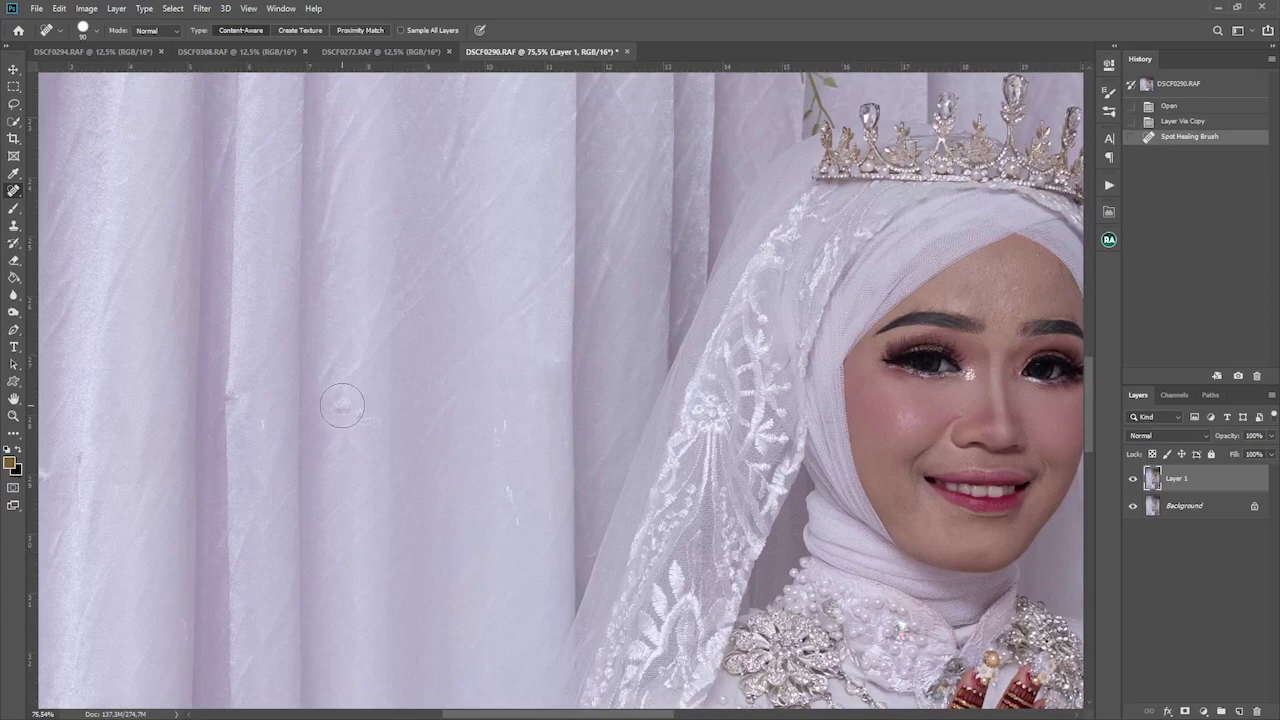
pyautogui.moveTo(342, 405); pyautogui.dragTo(366, 421)
pyautogui.click(234, 395)
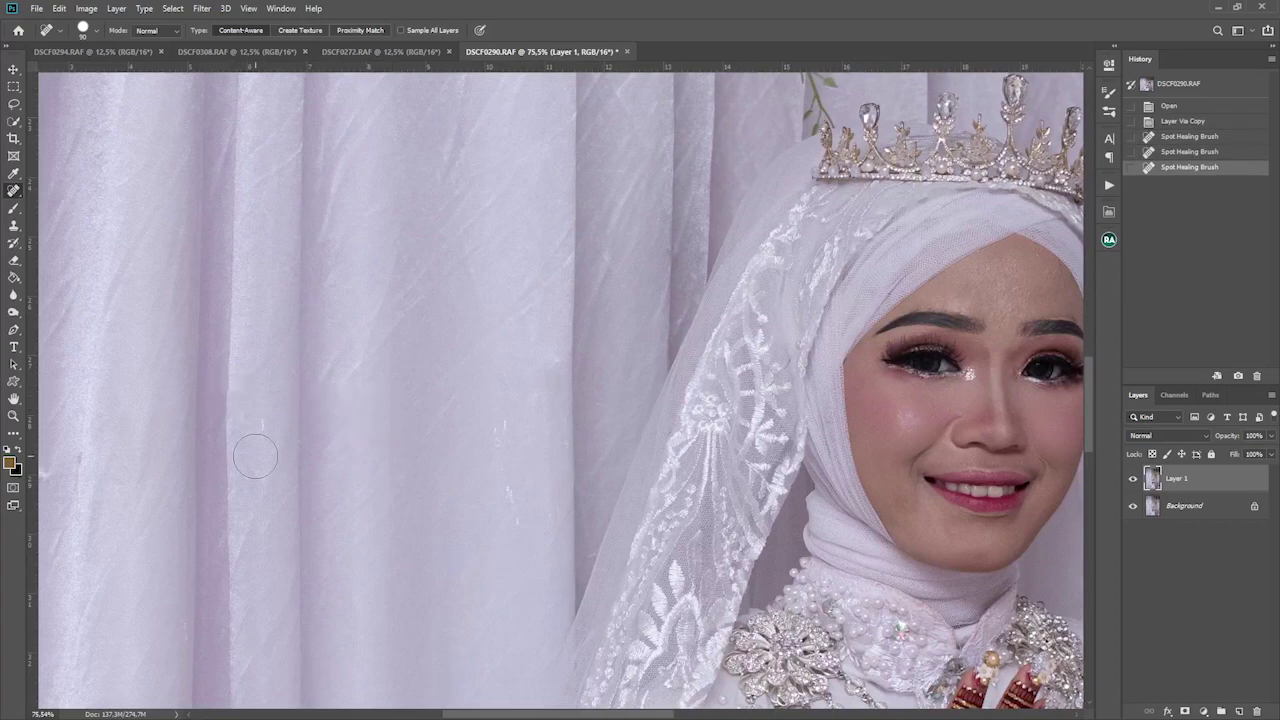
pyautogui.scroll(-2, 256, 457)
pyautogui.moveTo(127, 471); pyautogui.dragTo(140, 481)
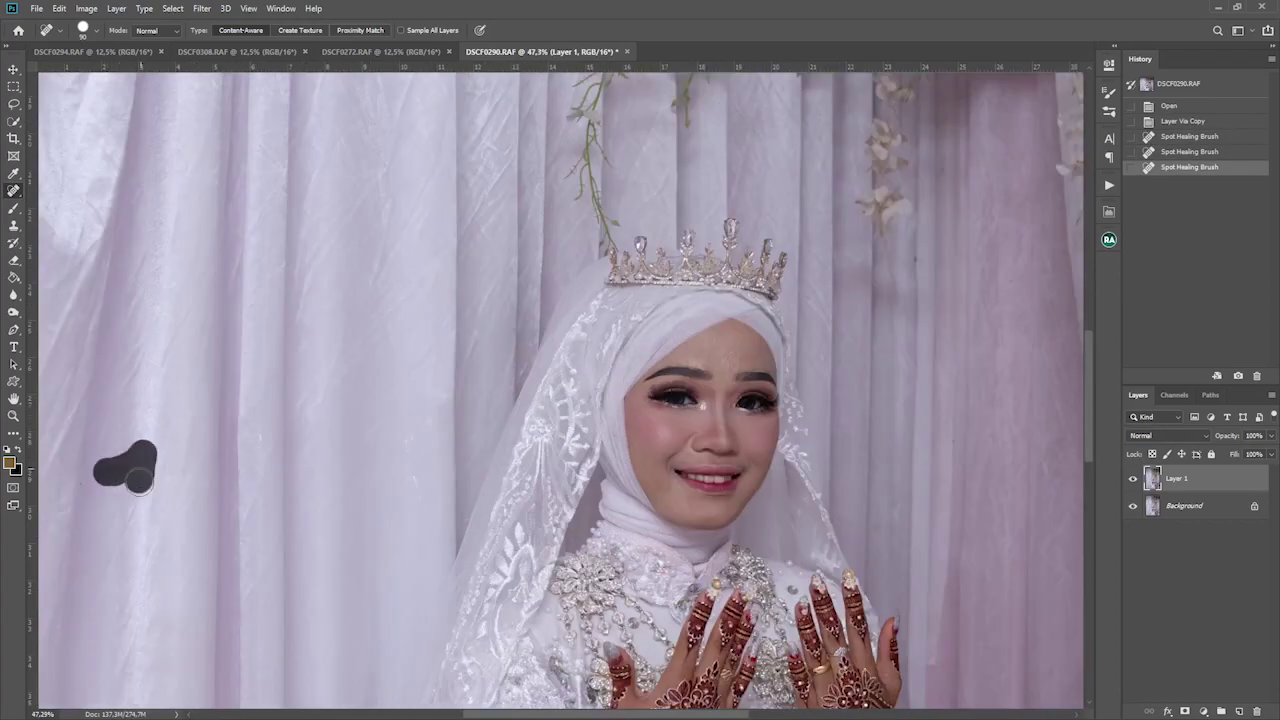
pyautogui.click(184, 486)
# Zoom and pan the view up to the bride's forehead.
pyautogui.scroll(-3, 184, 486)
pyautogui.scroll(5, 383, 447)
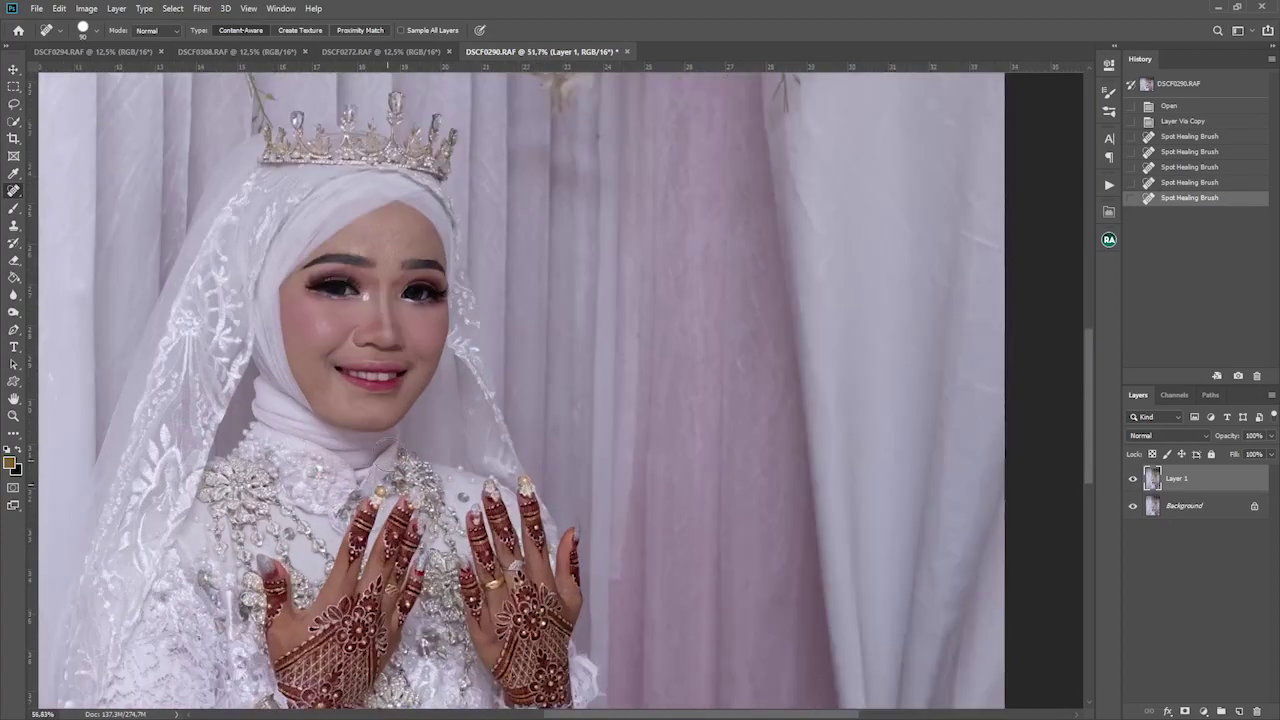
pyautogui.scroll(3, 370, 262)
pyautogui.scroll(3, 343, 243)
pyautogui.moveTo(343, 243); pyautogui.dragTo(373, 462)
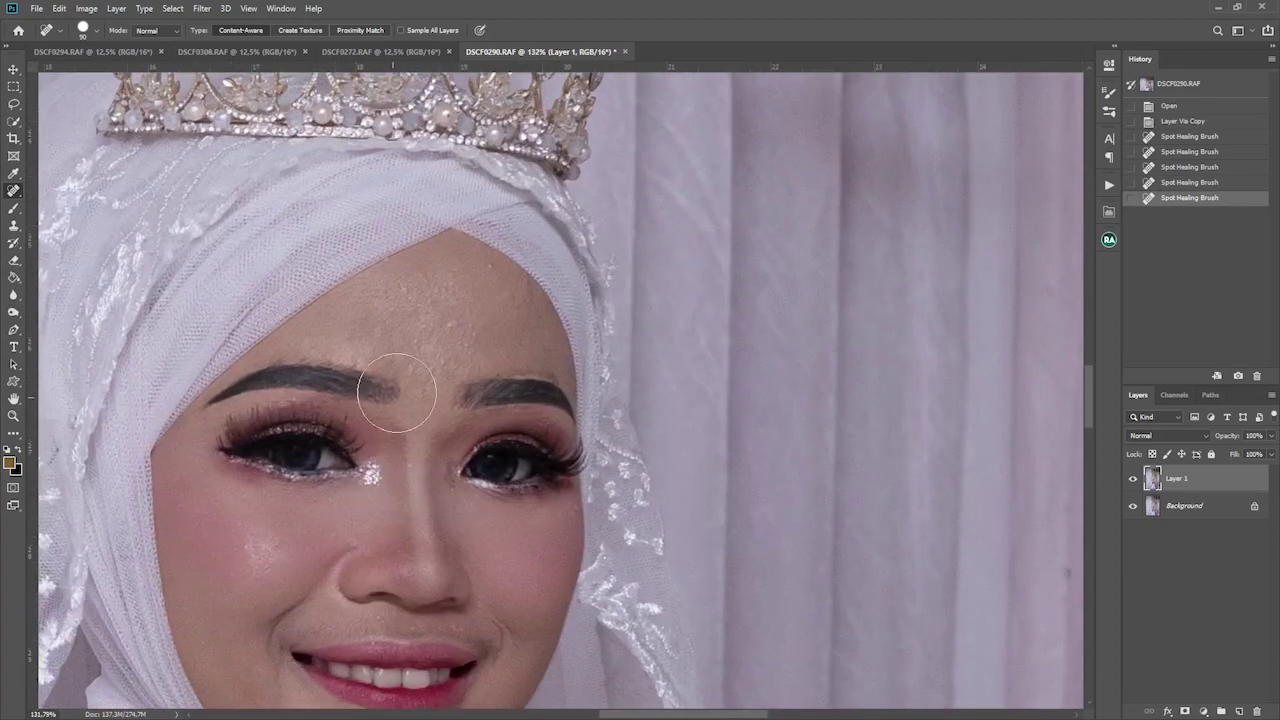
# Zoom in further and heal the first seven spots on the forehead.
pyautogui.scroll(1, 418, 368)
pyautogui.scroll(1, 418, 357)
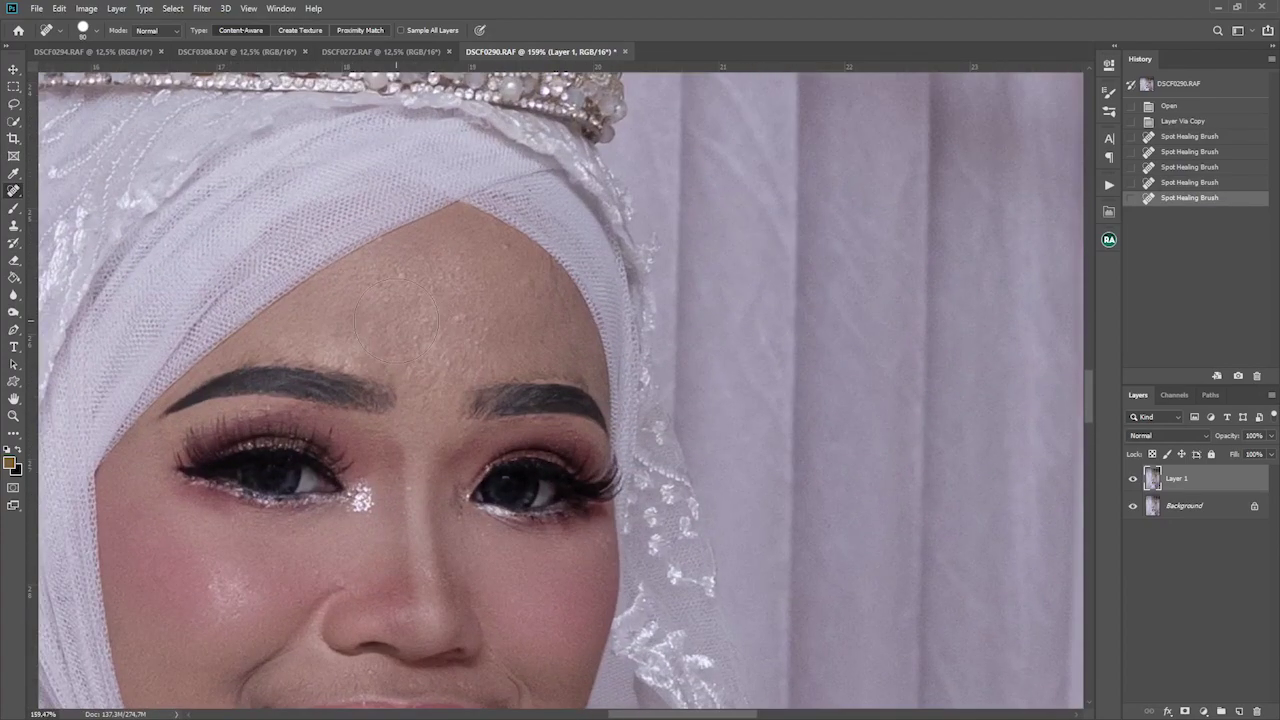
pyautogui.click(410, 276)
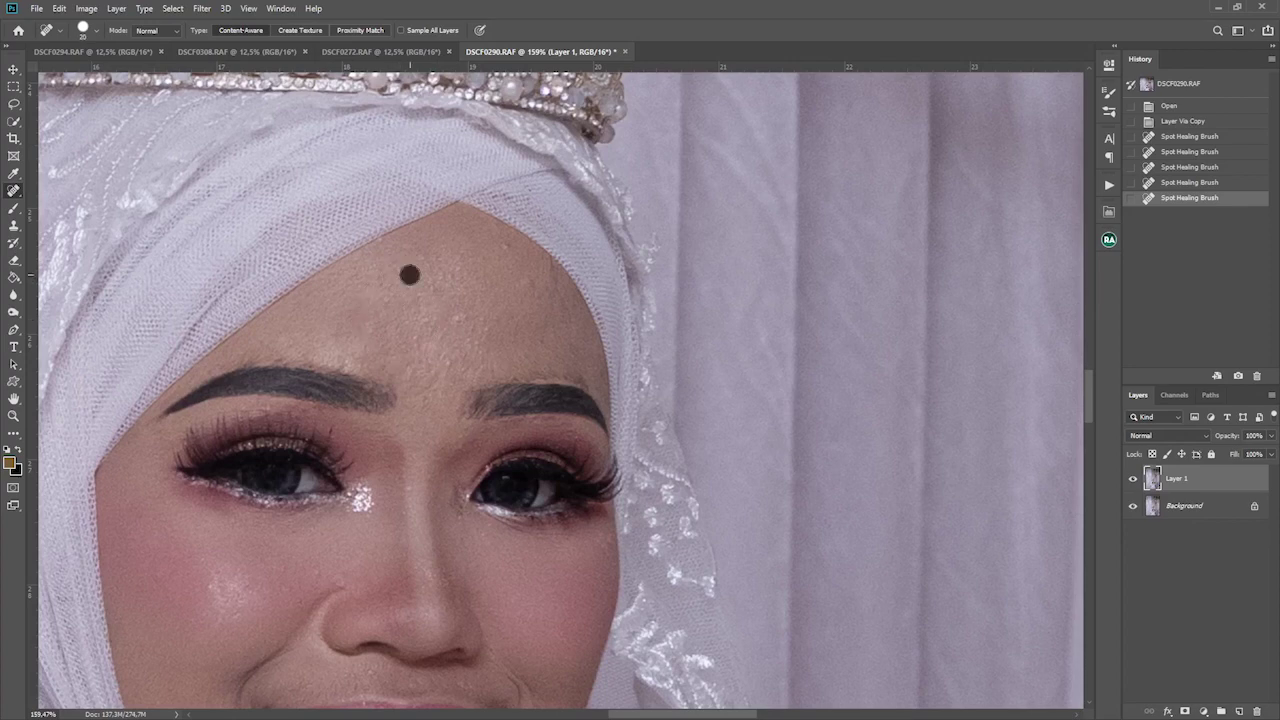
pyautogui.click(460, 320)
pyautogui.click(490, 326)
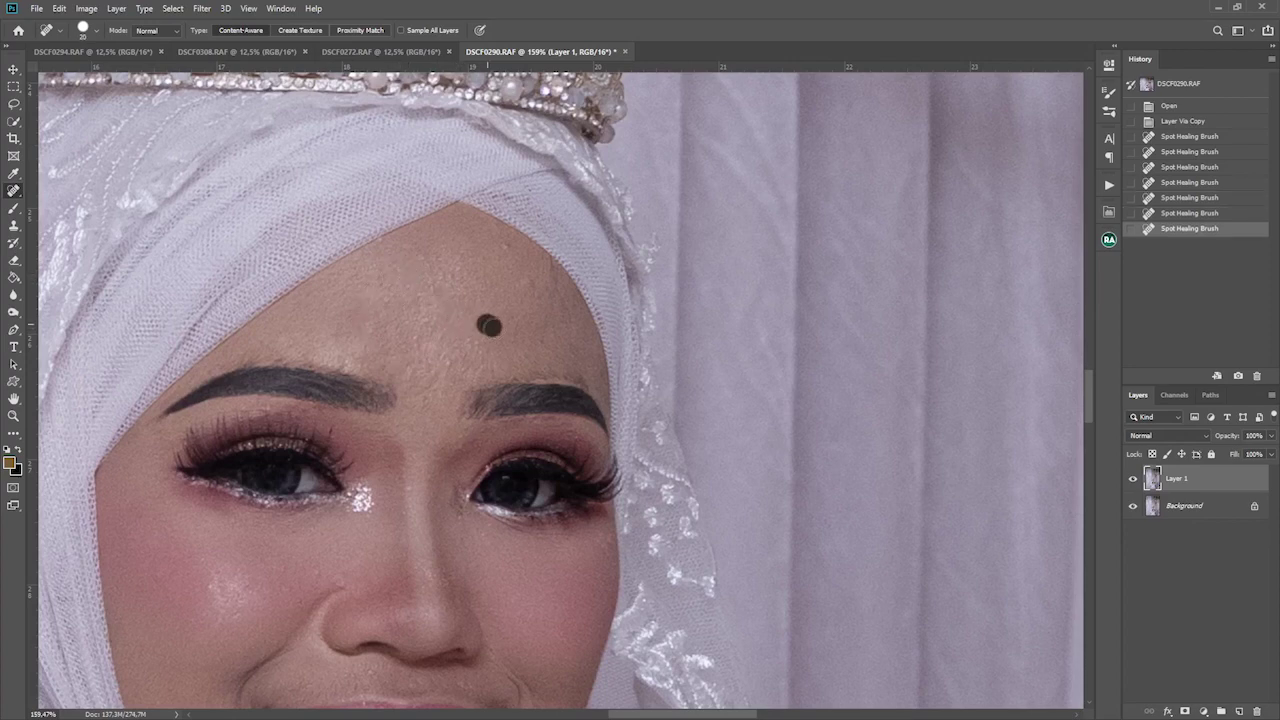
pyautogui.click(468, 348)
pyautogui.click(452, 364)
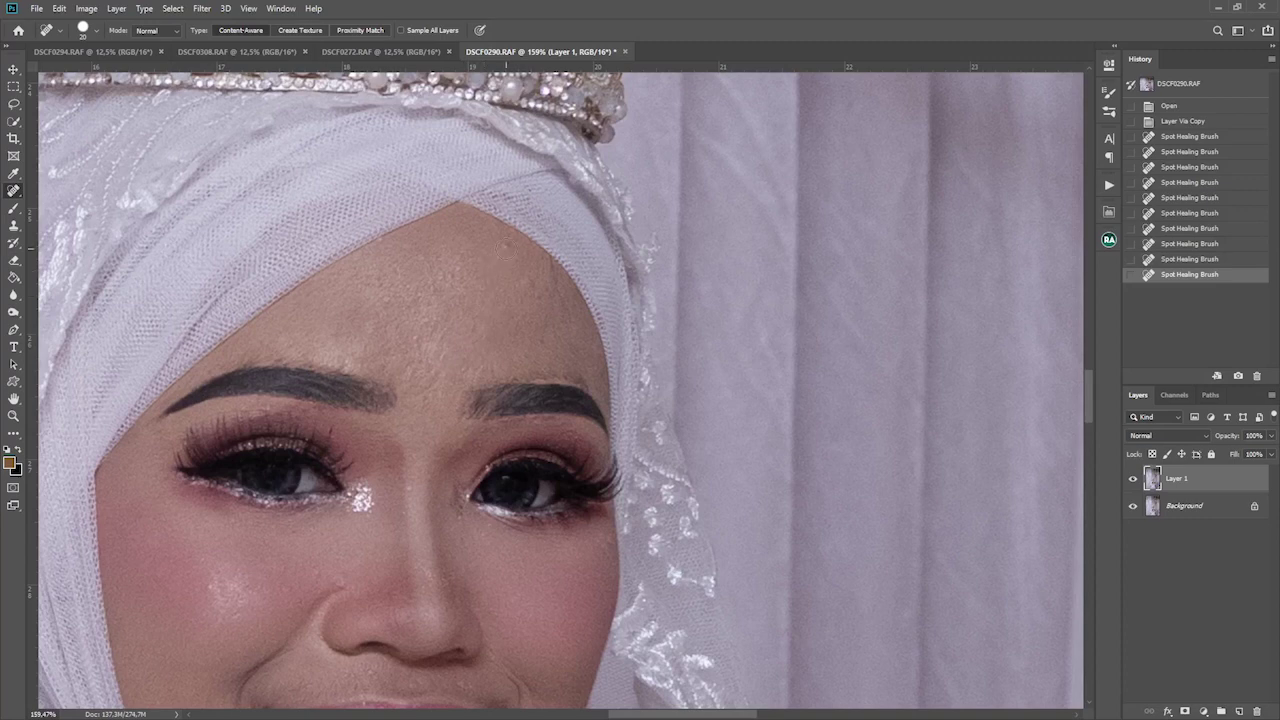
pyautogui.click(506, 248)
pyautogui.click(538, 283)
# Heal the remaining forehead streaks and spots.
pyautogui.moveTo(545, 270); pyautogui.dragTo(553, 311)
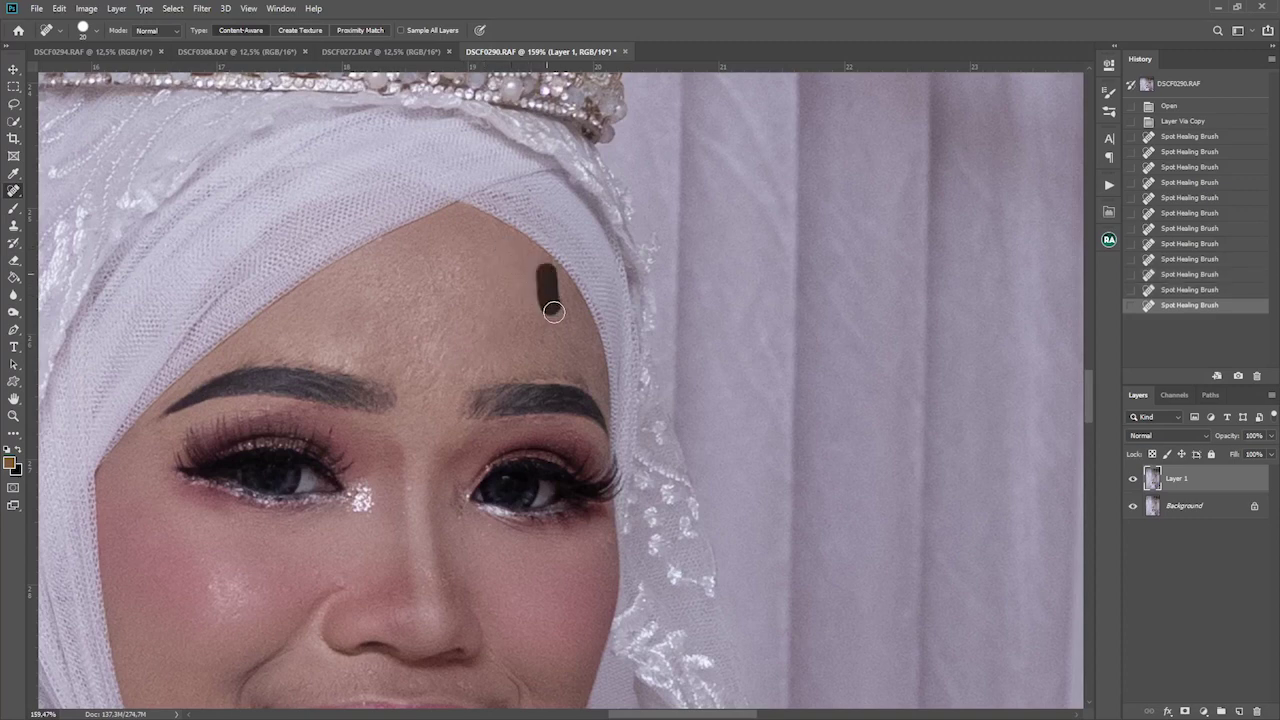
pyautogui.click(560, 300)
pyautogui.click(452, 277)
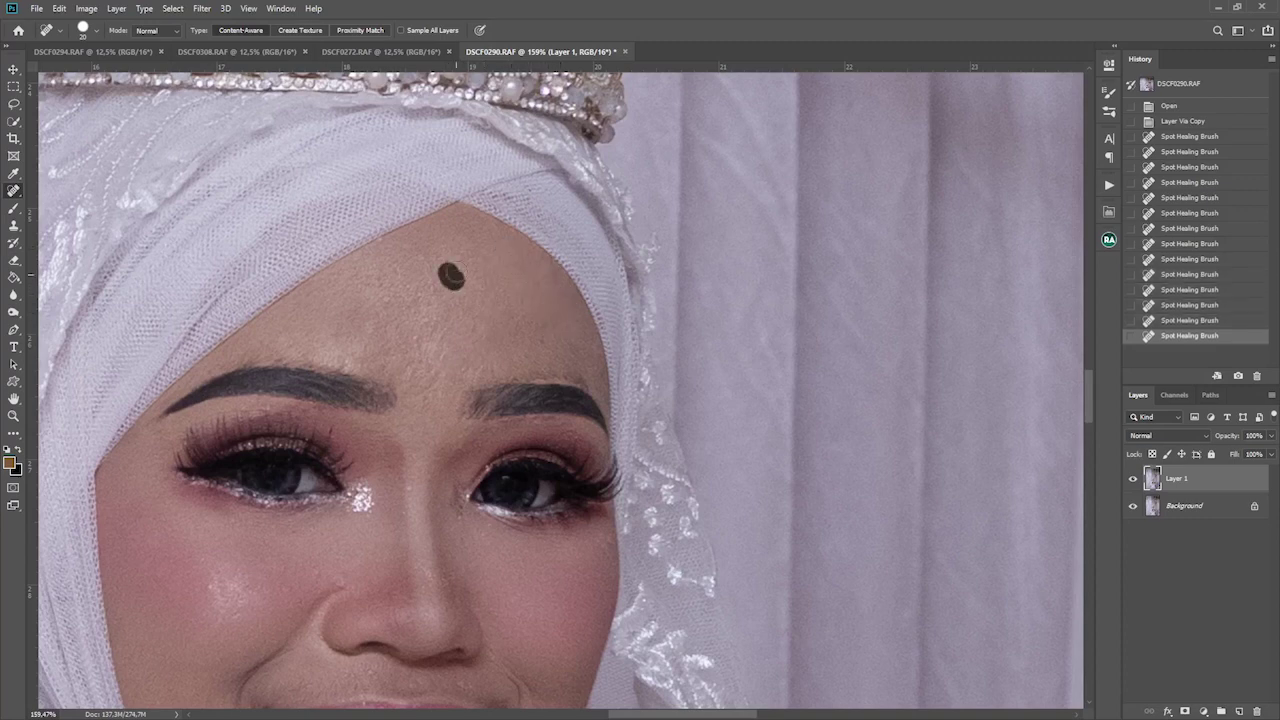
pyautogui.moveTo(429, 260); pyautogui.dragTo(436, 297)
pyautogui.click(395, 266)
pyautogui.click(375, 280)
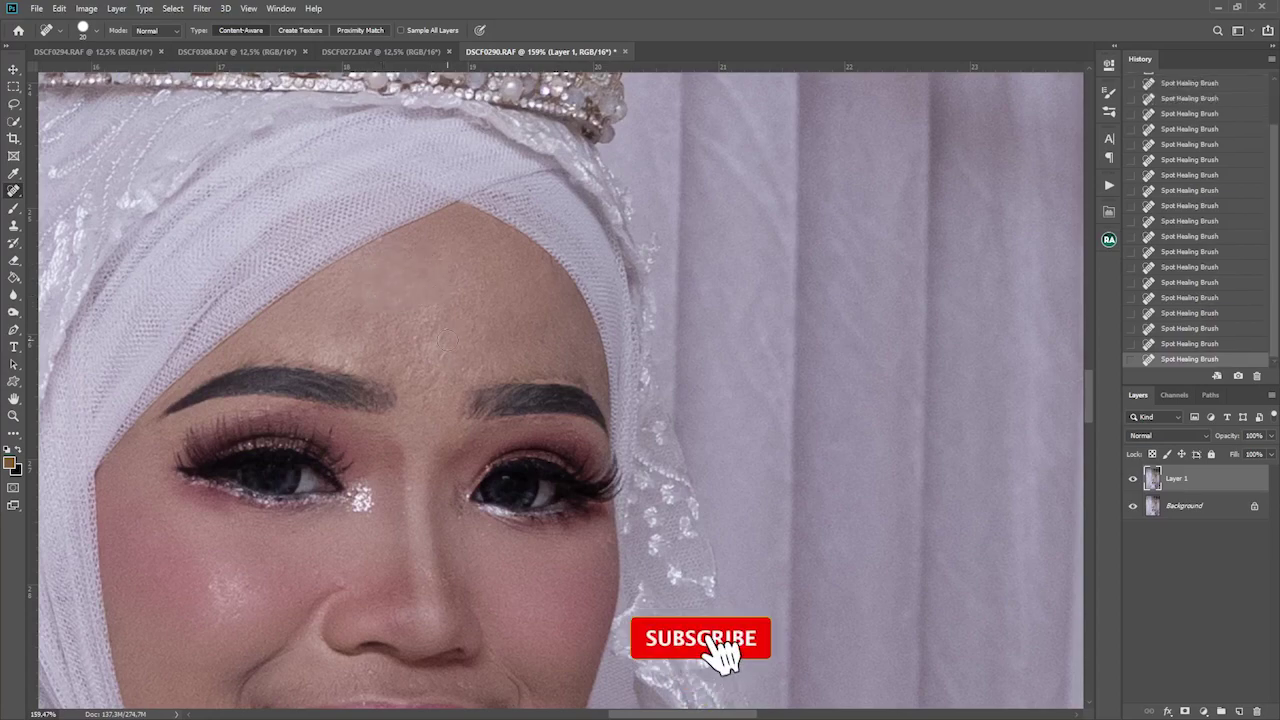
# Heal the blemish on the bride's lower cheek.
pyautogui.scroll(-3, 447, 340)
pyautogui.scroll(4, 356, 446)
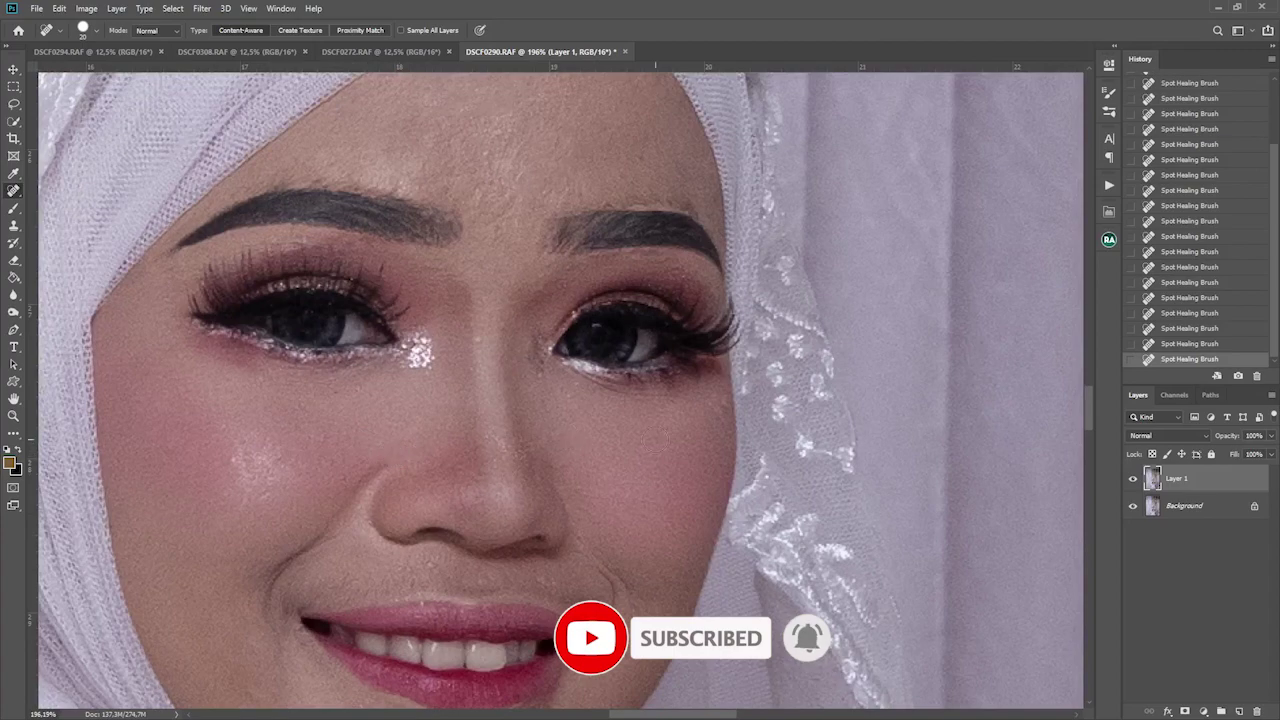
pyautogui.scroll(-2, 675, 490)
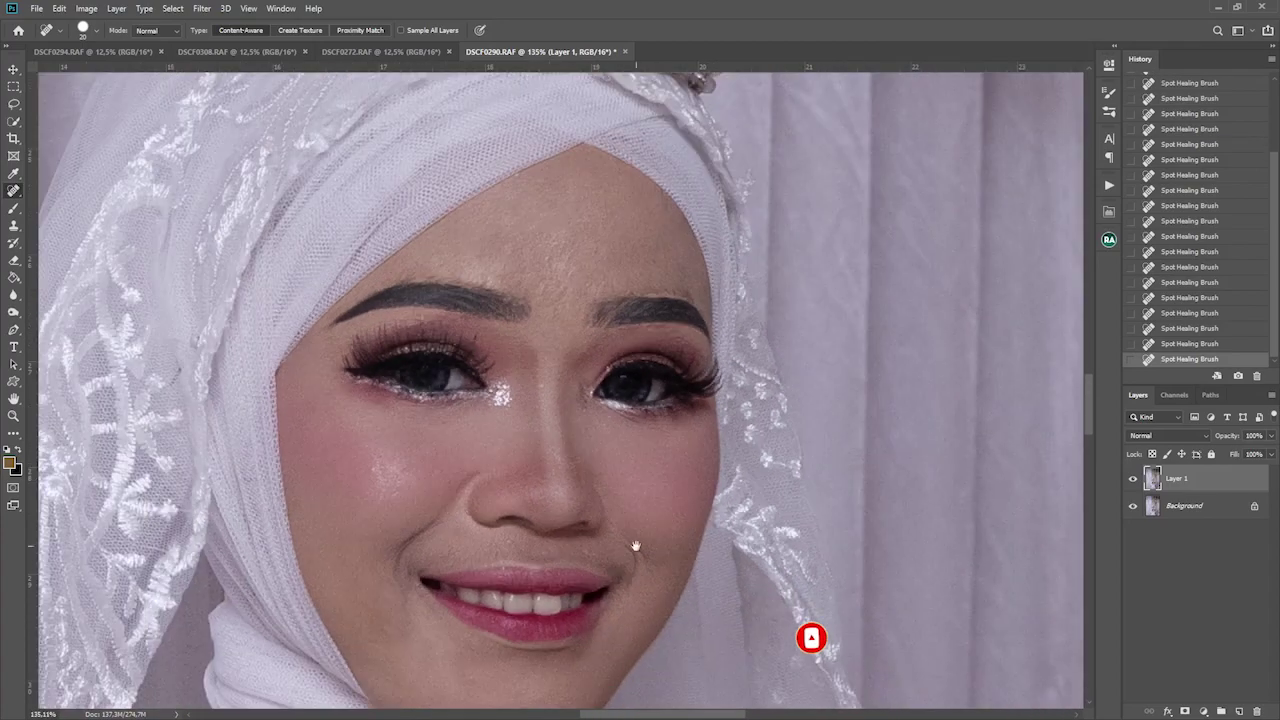
pyautogui.scroll(-3, 635, 546)
pyautogui.scroll(2, 470, 512)
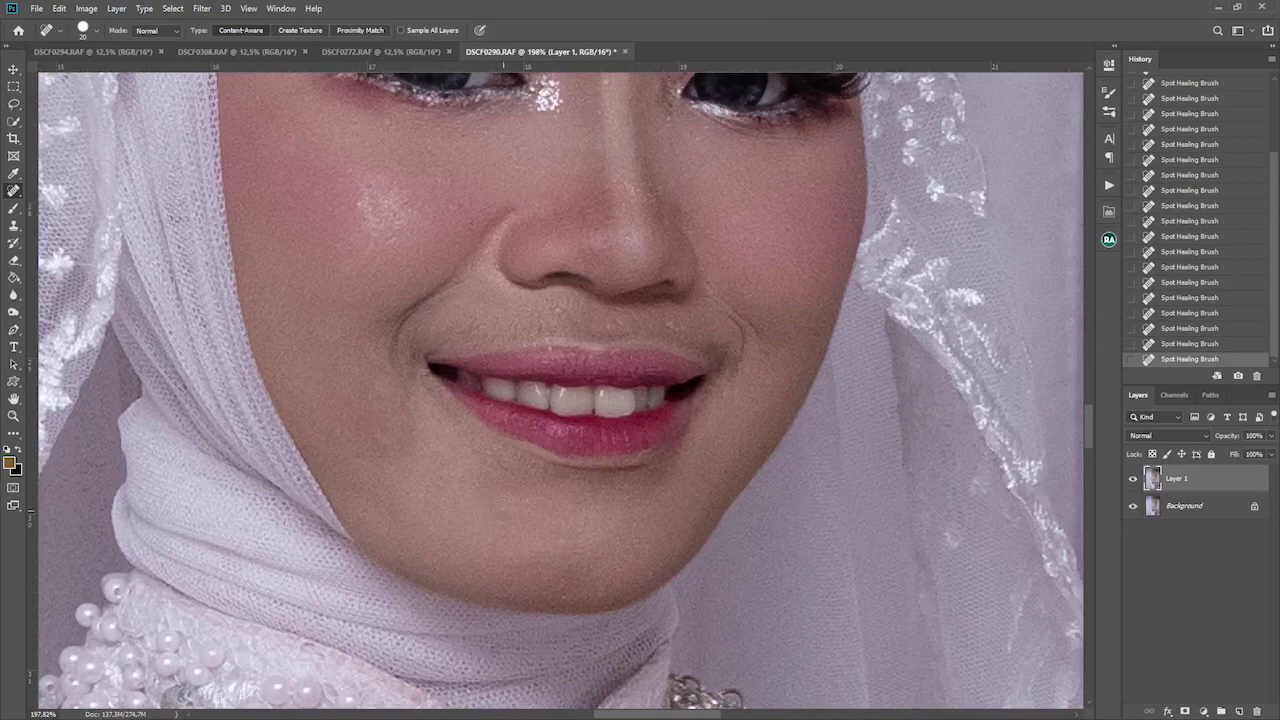
pyautogui.moveTo(370, 437)
pyautogui.mouseDown()
pyautogui.moveTo(395, 444)
pyautogui.moveTo(376, 463)
pyautogui.mouseUp()
# Zoom back out to view the whole retouched portrait.
pyautogui.scroll(-2, 370, 352)
pyautogui.scroll(-4, 405, 212)
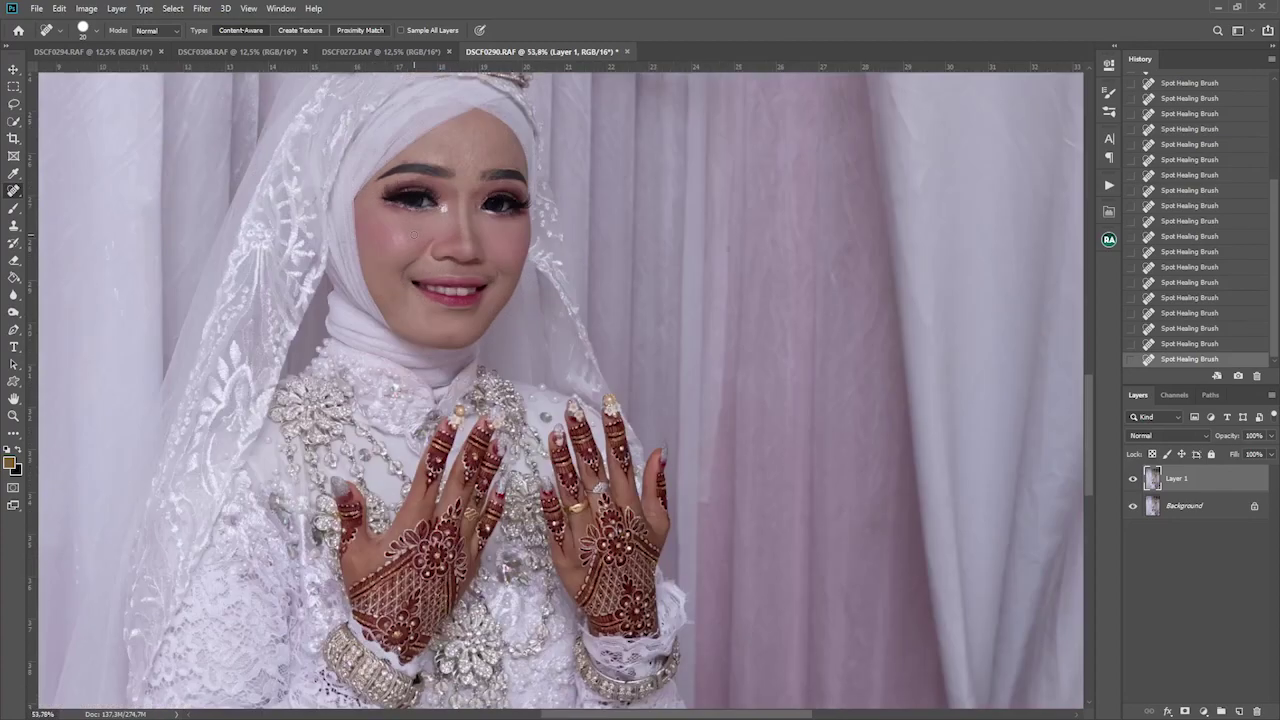
pyautogui.scroll(-2, 480, 300)
pyautogui.scroll(-2, 564, 392)
pyautogui.scroll(1, 564, 392)
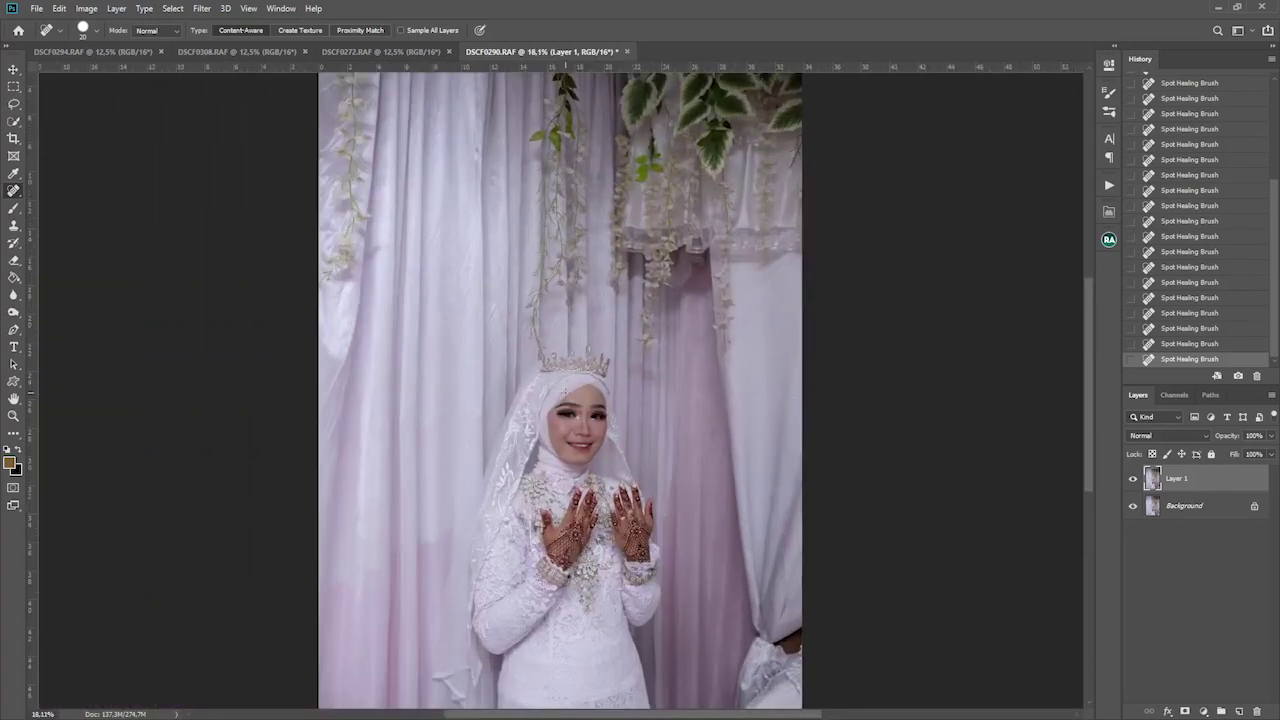
pyautogui.scroll(-2, 592, 428)
pyautogui.scroll(1, 584, 427)
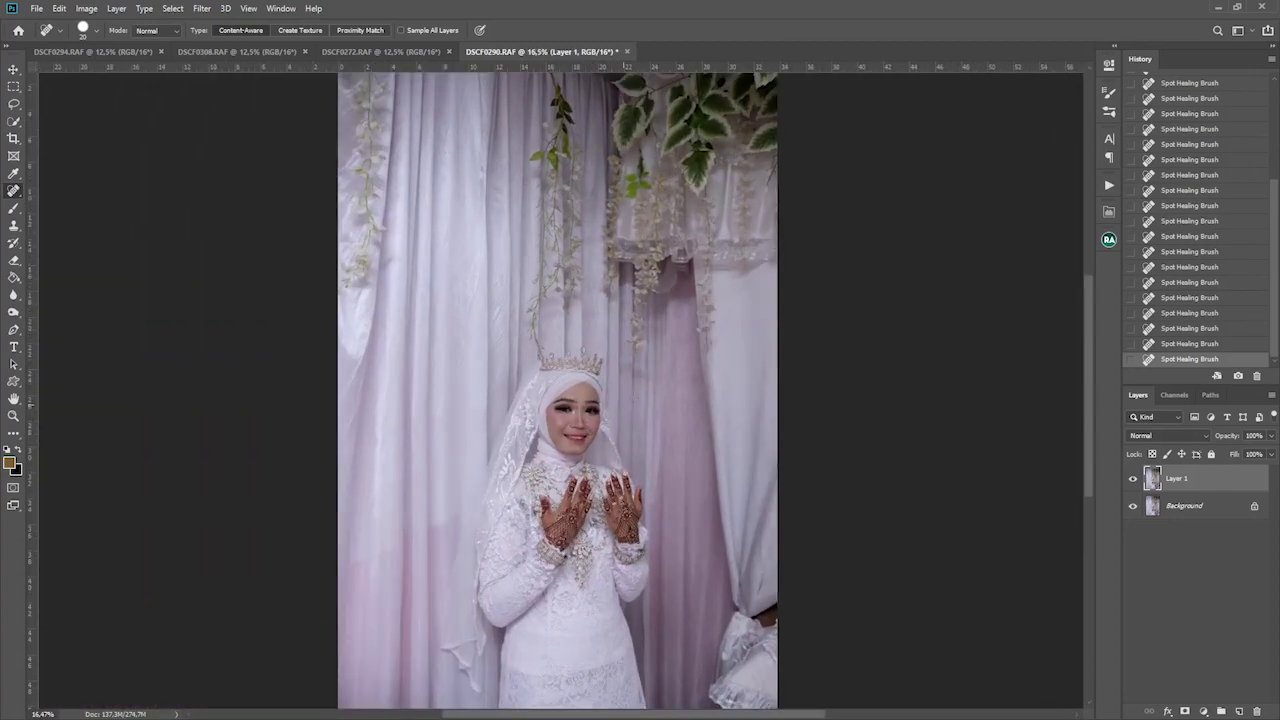
# Apply the RIMSTORY VOL 3 preset in Camera Raw Filter and return to the edit panels.
pyautogui.press('v')
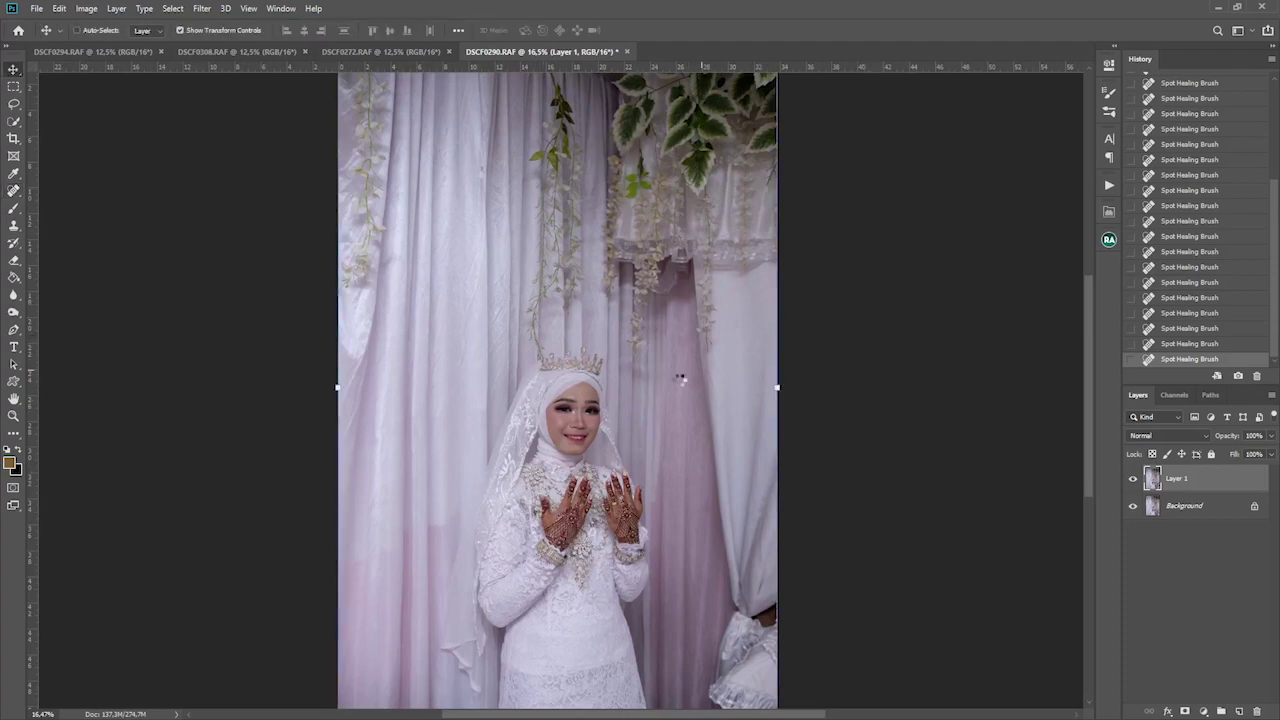
pyautogui.hotkey('ctrl', 'shift', 'a')
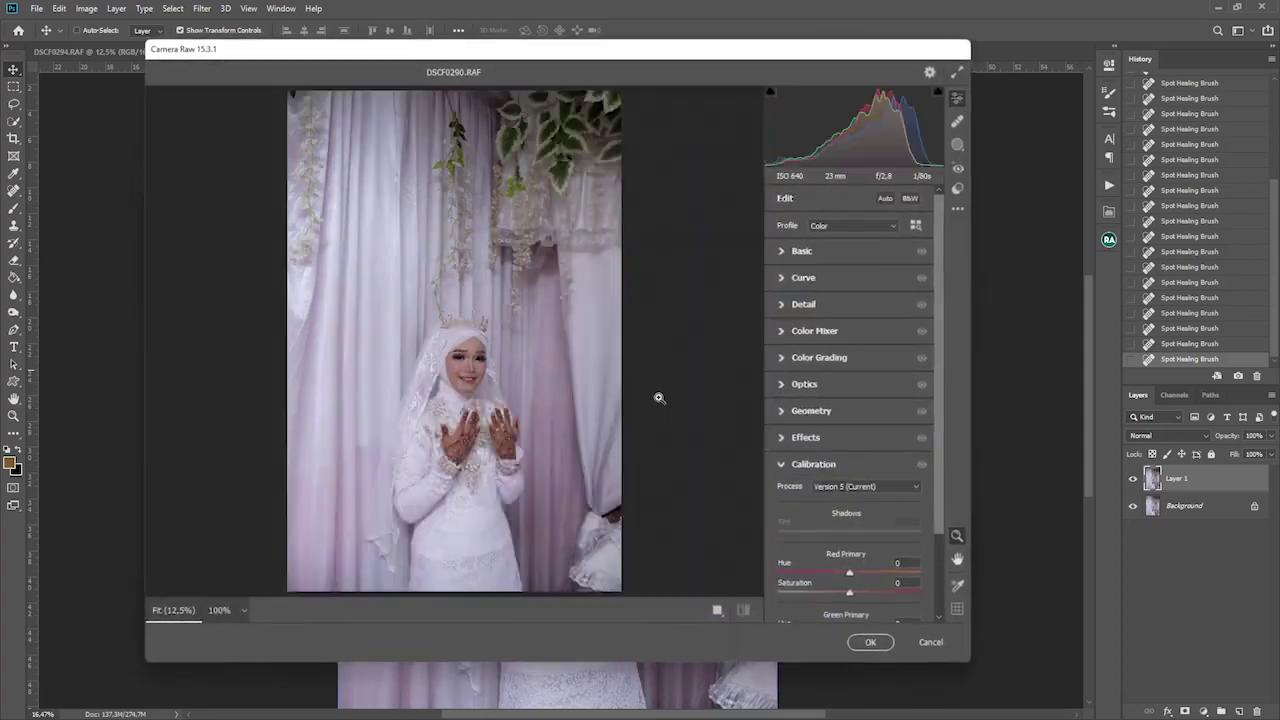
pyautogui.click(957, 189)
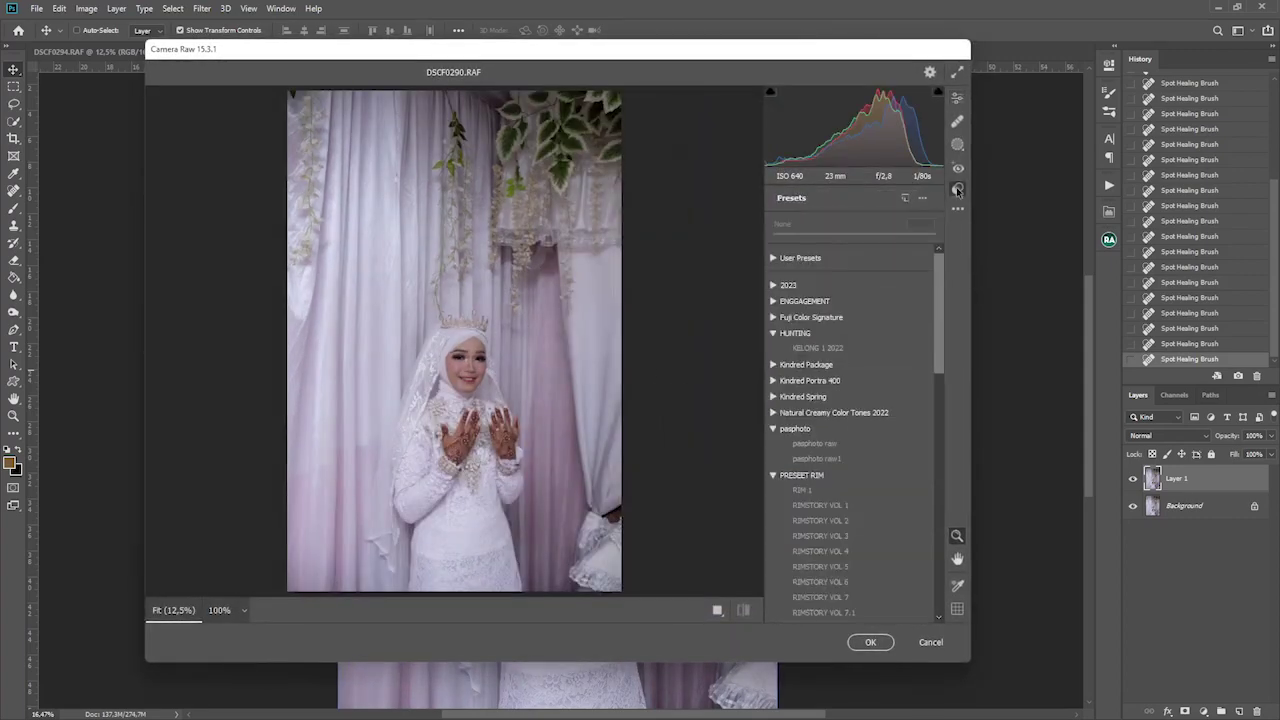
pyautogui.click(840, 536)
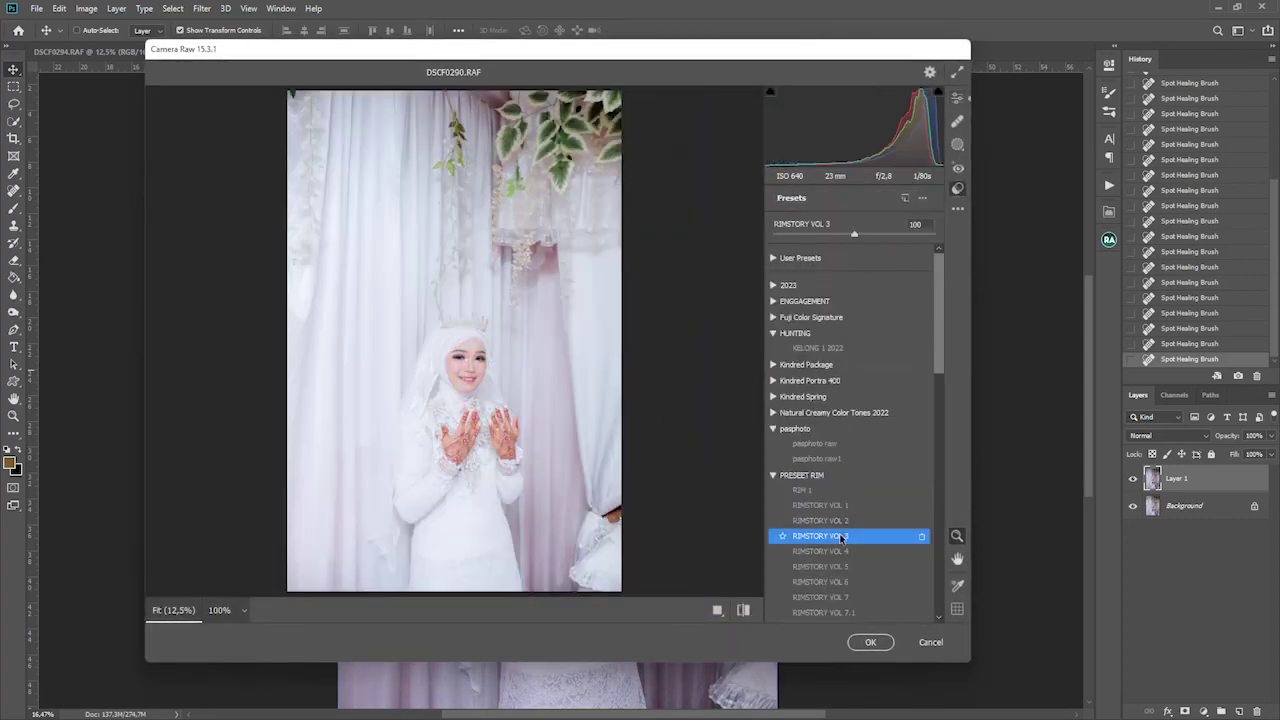
pyautogui.click(957, 99)
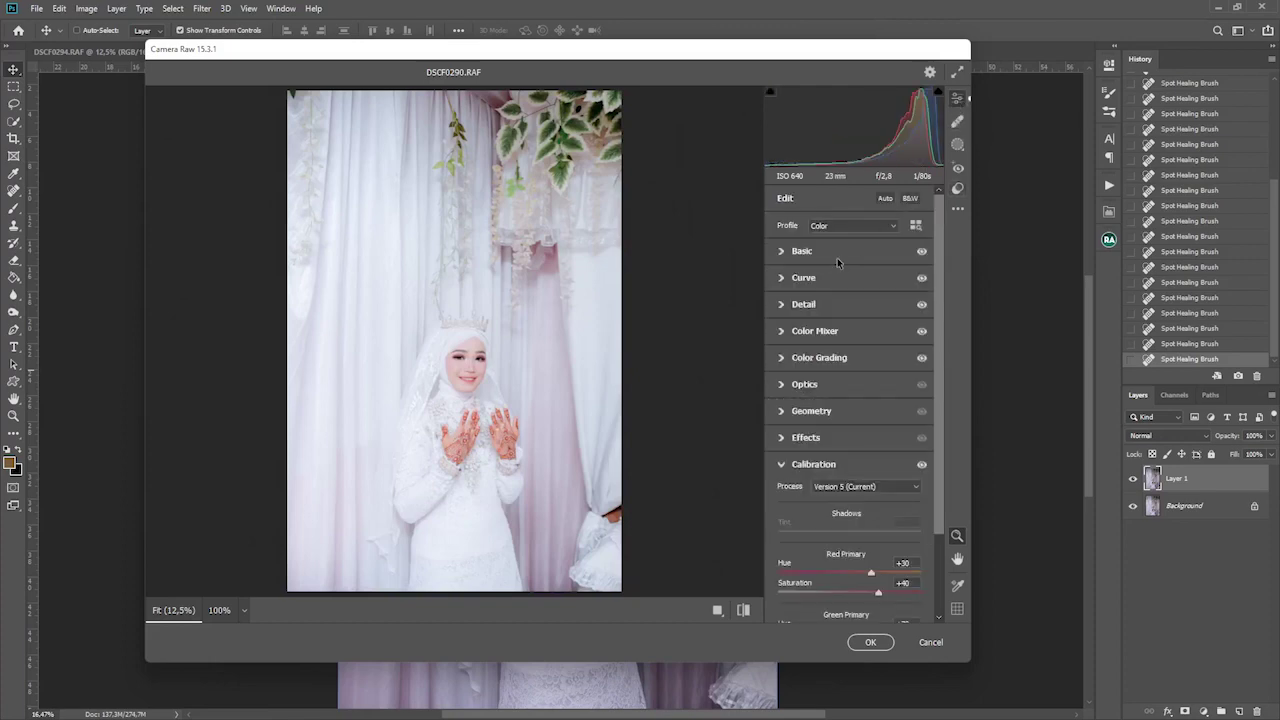
pyautogui.click(836, 254)
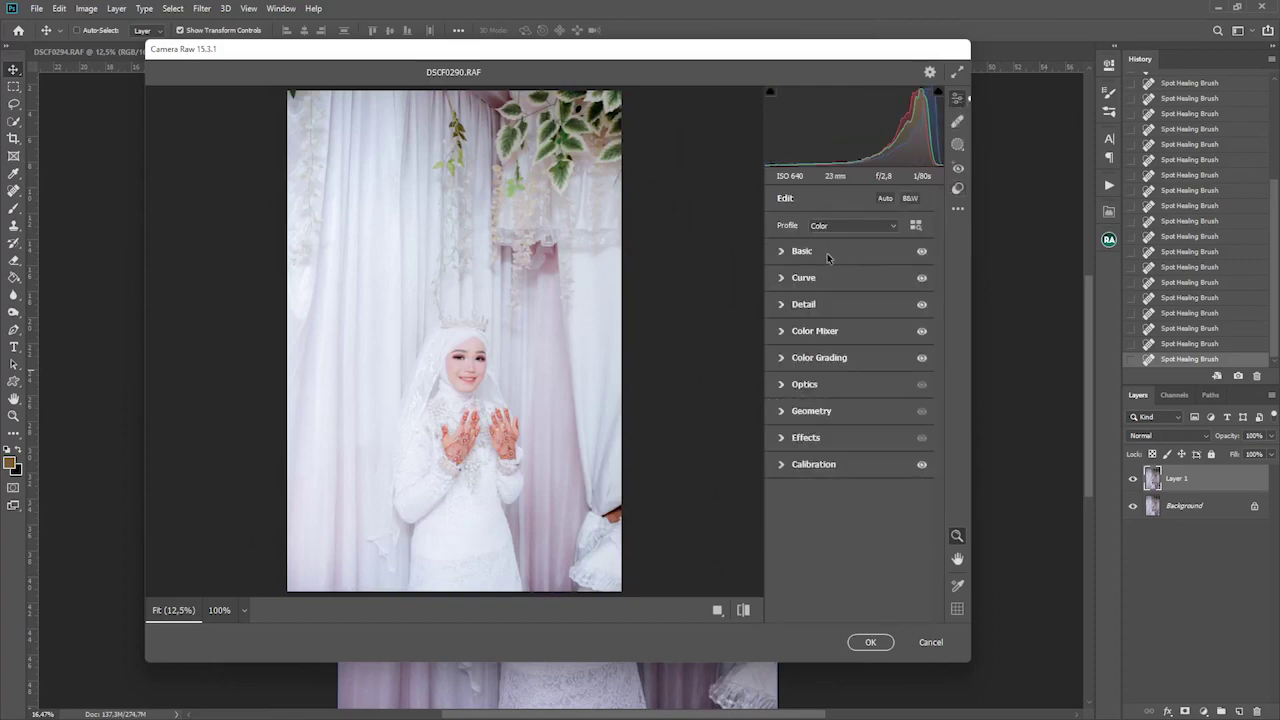
# In Basic, set Exposure to -0.10 and Shadows to +82, then commit the filter.
pyautogui.click(828, 256)
pyautogui.moveTo(848, 357); pyautogui.dragTo(850, 358)
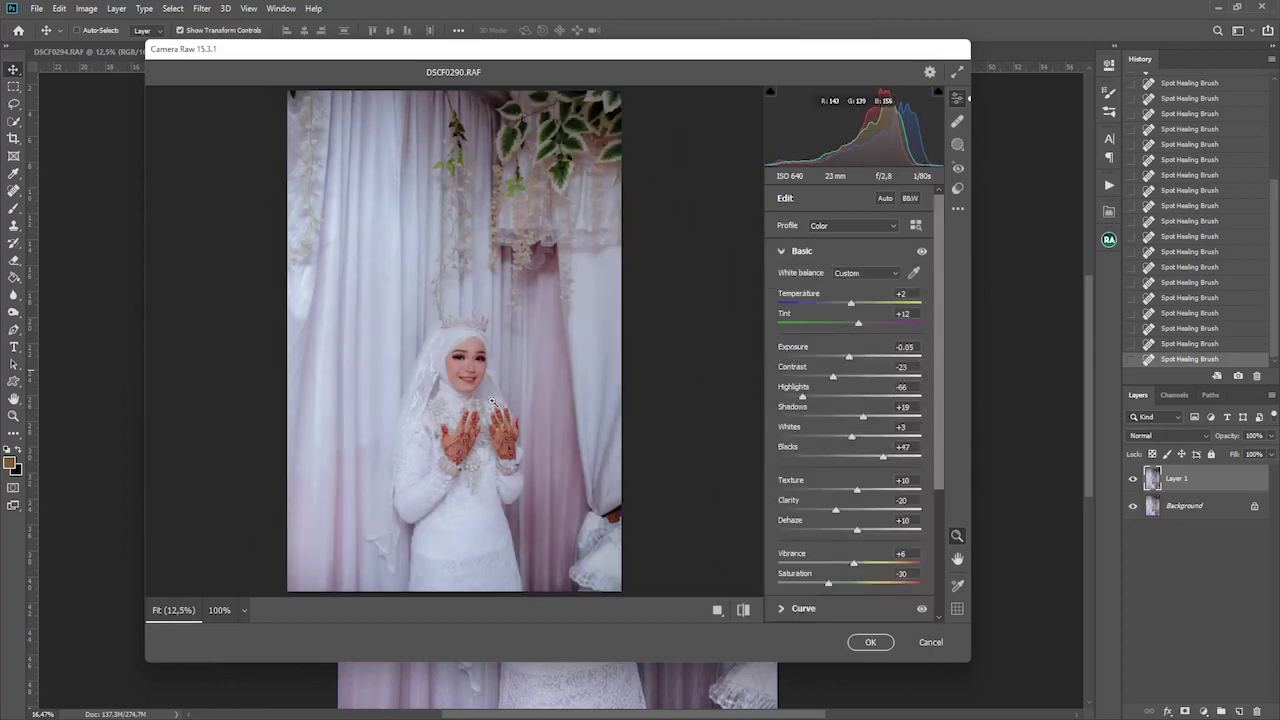
pyautogui.scroll(3, 500, 403)
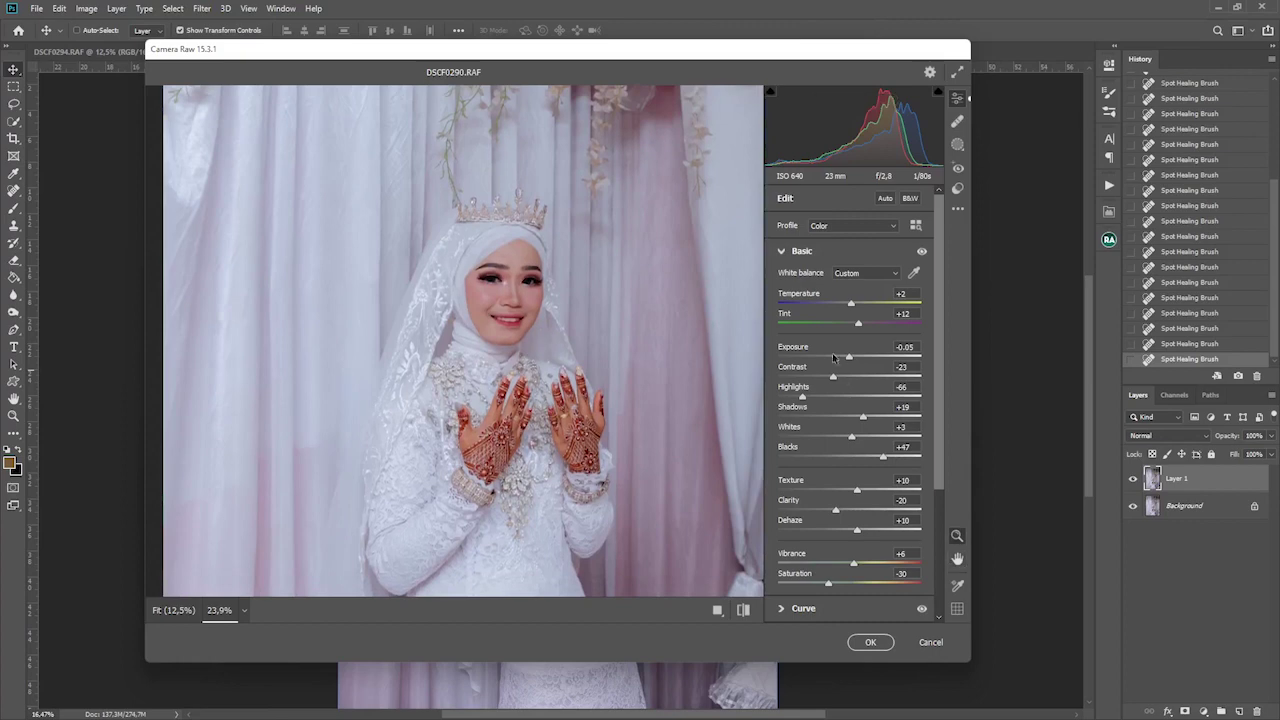
pyautogui.moveTo(876, 417); pyautogui.dragTo(910, 417)
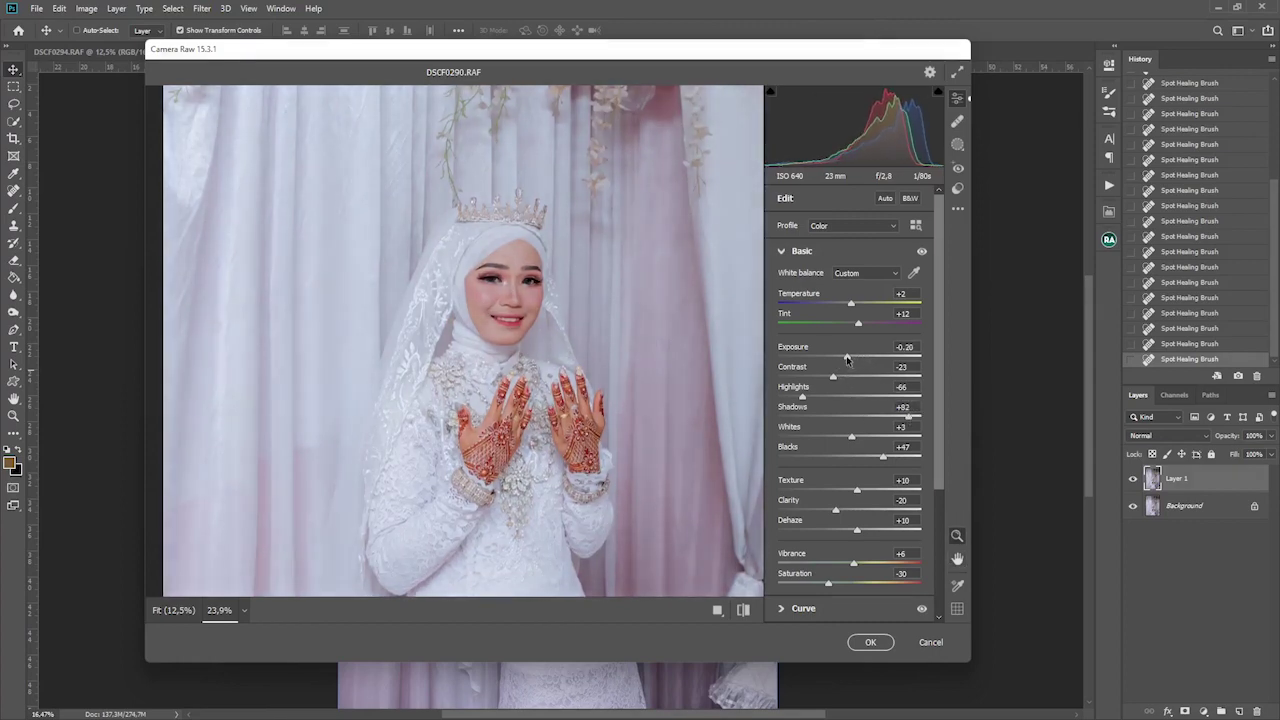
pyautogui.moveTo(848, 360); pyautogui.dragTo(851, 358)
pyautogui.scroll(-3, 548, 322)
pyautogui.scroll(2, 548, 322)
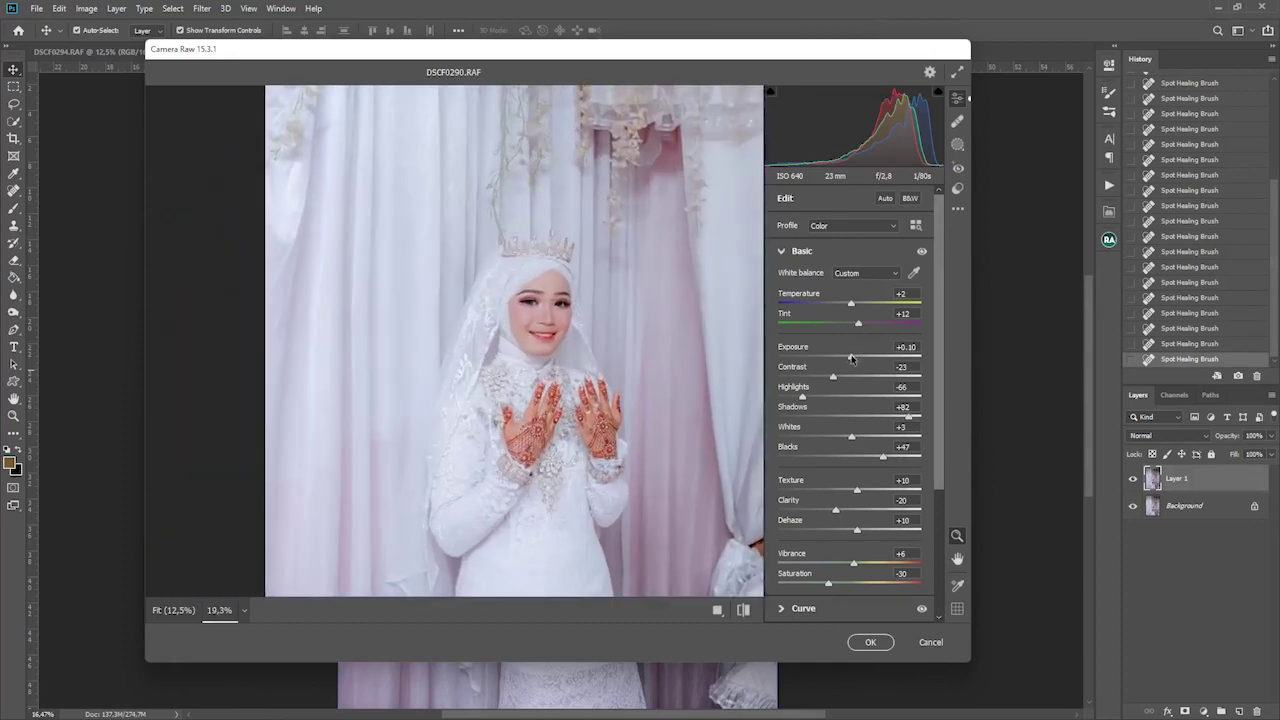
pyautogui.moveTo(851, 359); pyautogui.dragTo(848, 360)
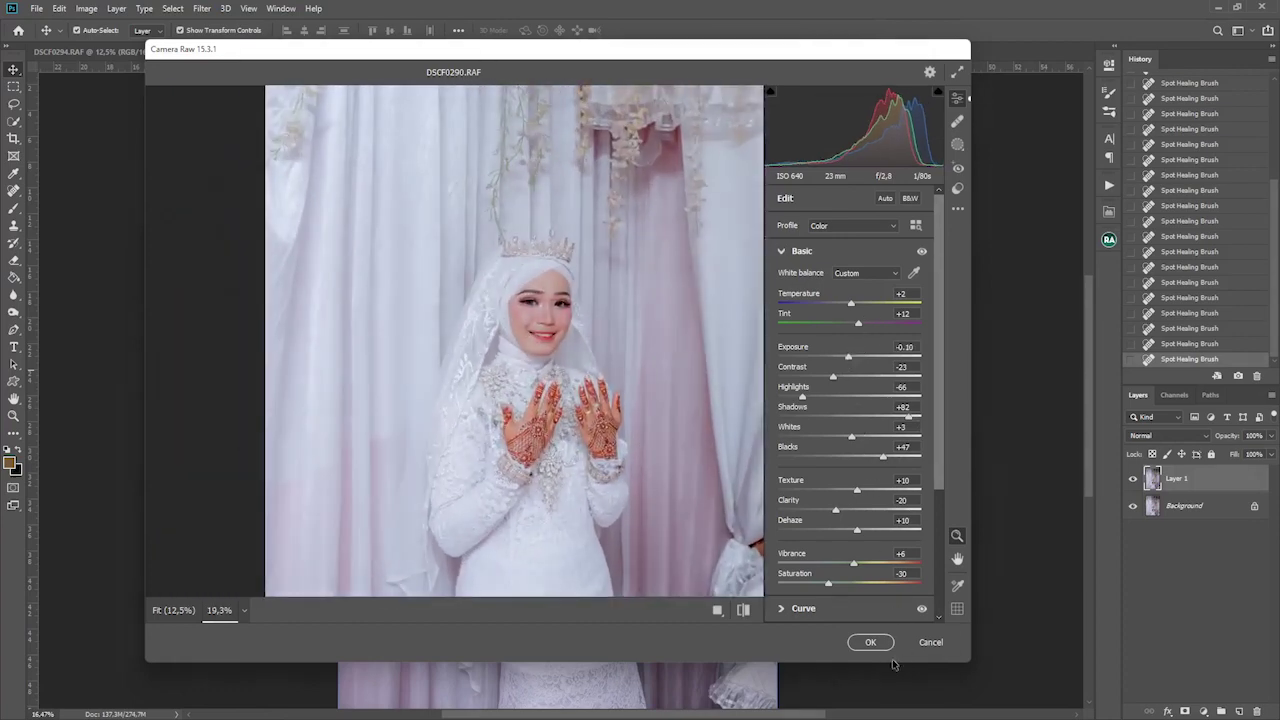
pyautogui.click(871, 642)
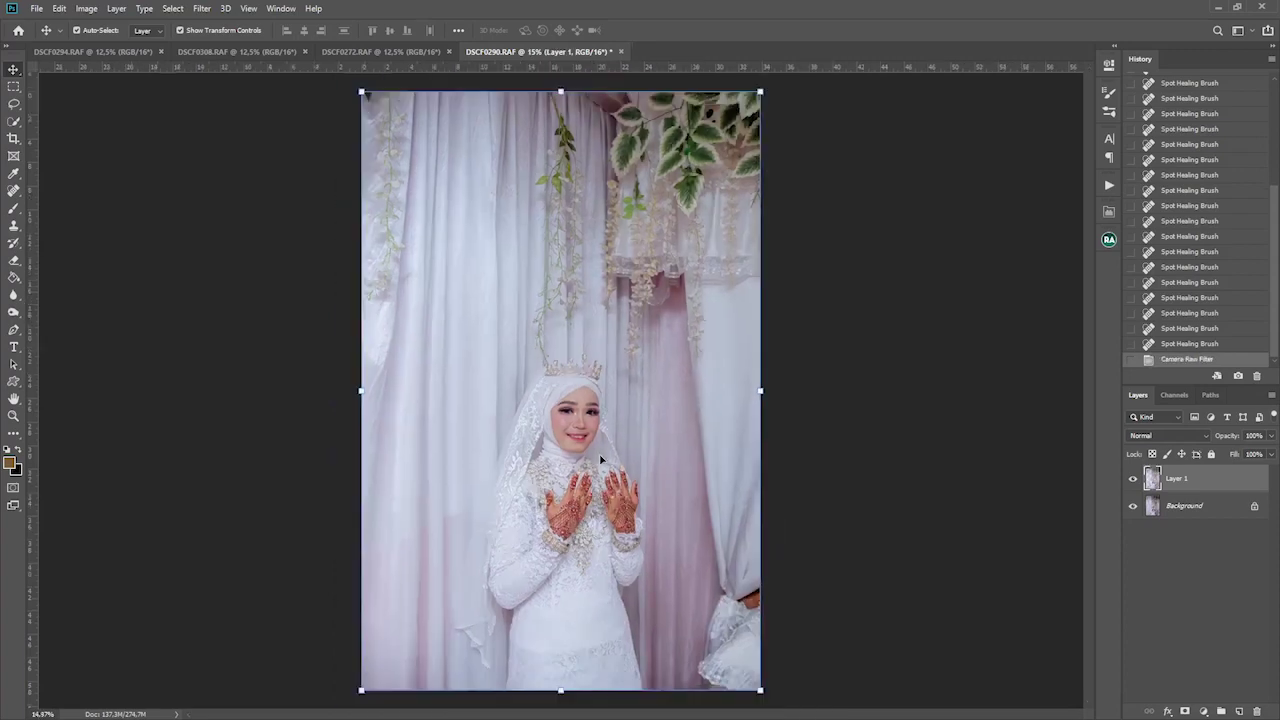
# Zoom in and out to review the graded DSCF0290 portrait.
pyautogui.scroll(-2, 590, 452)
pyautogui.scroll(3, 580, 448)
pyautogui.scroll(2, 580, 448)
pyautogui.scroll(-2, 579, 446)
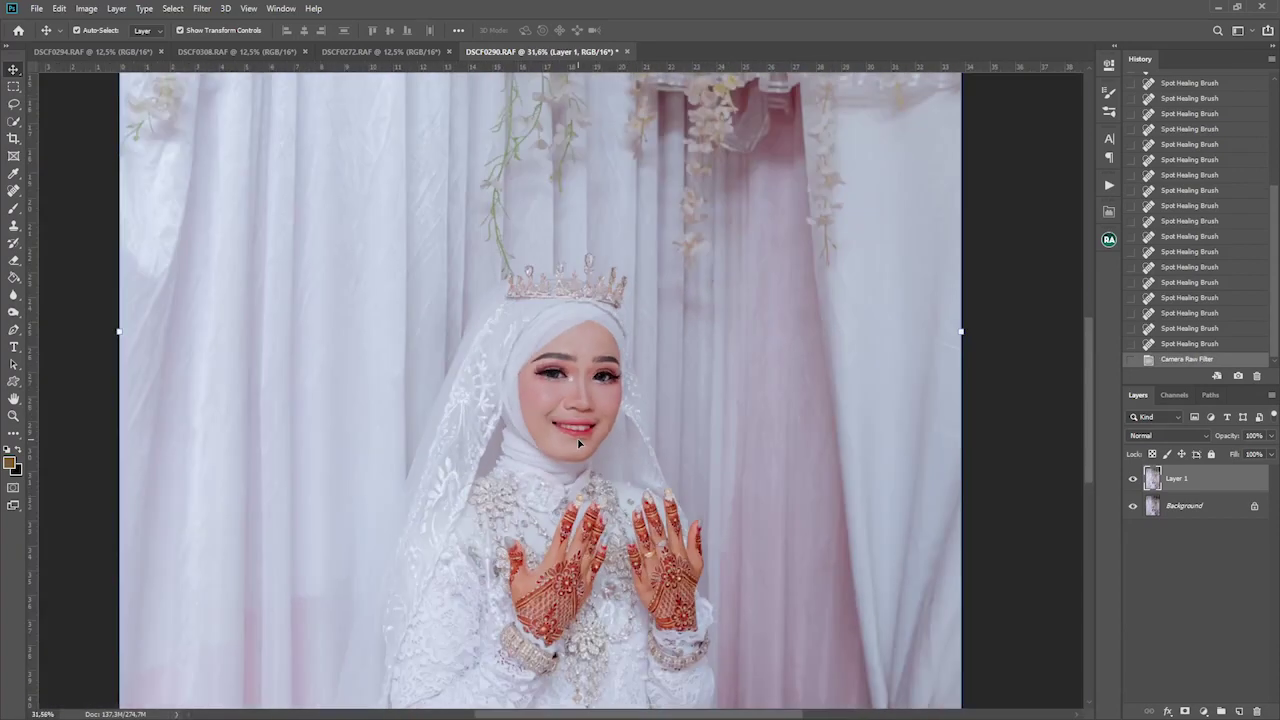
pyautogui.scroll(-1, 579, 445)
pyautogui.scroll(-1, 578, 443)
pyautogui.scroll(-1, 578, 443)
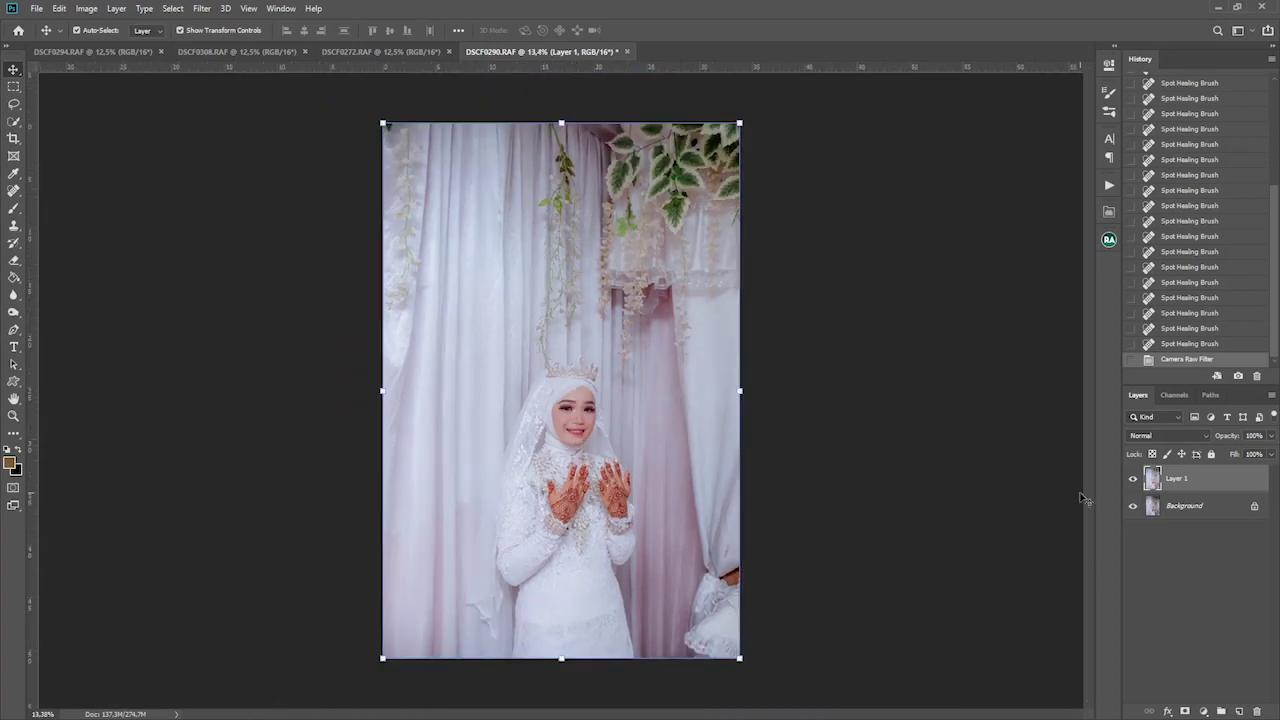
# Toggle Layer 1 off and on to compare, then switch to DSCF0272.RAF.
pyautogui.click(1134, 481)
pyautogui.click(1134, 481)
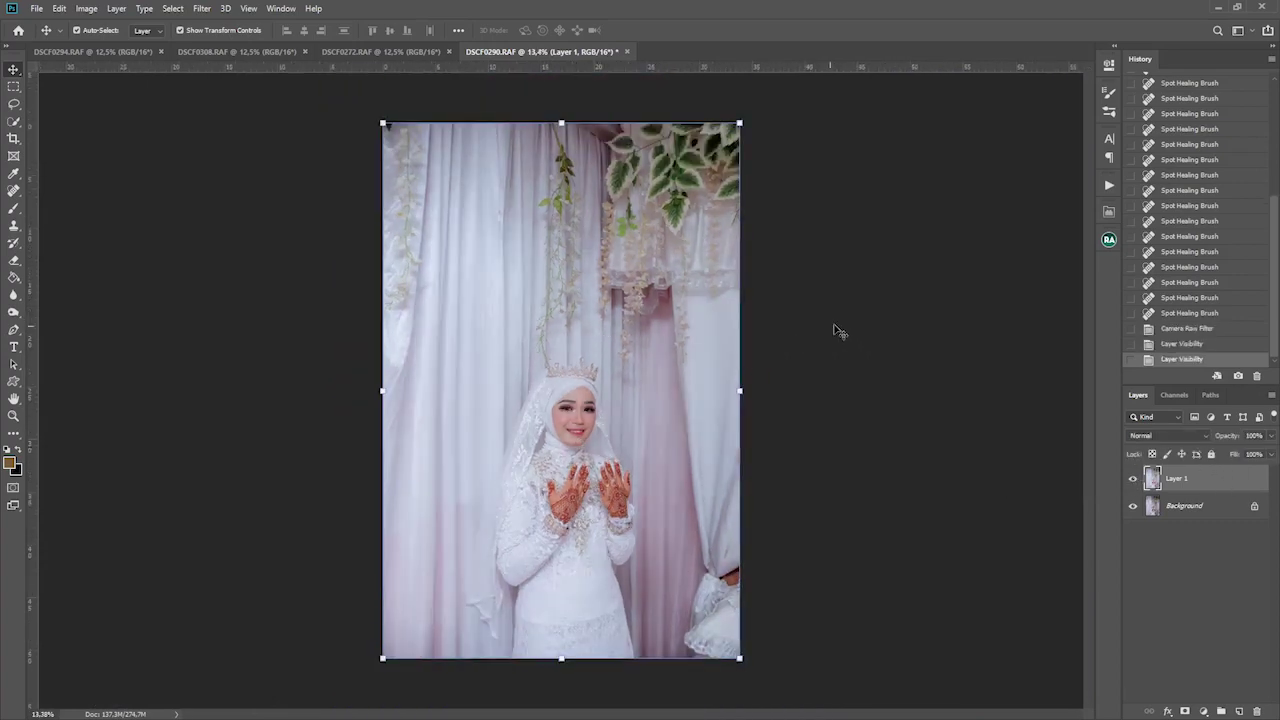
pyautogui.click(392, 51)
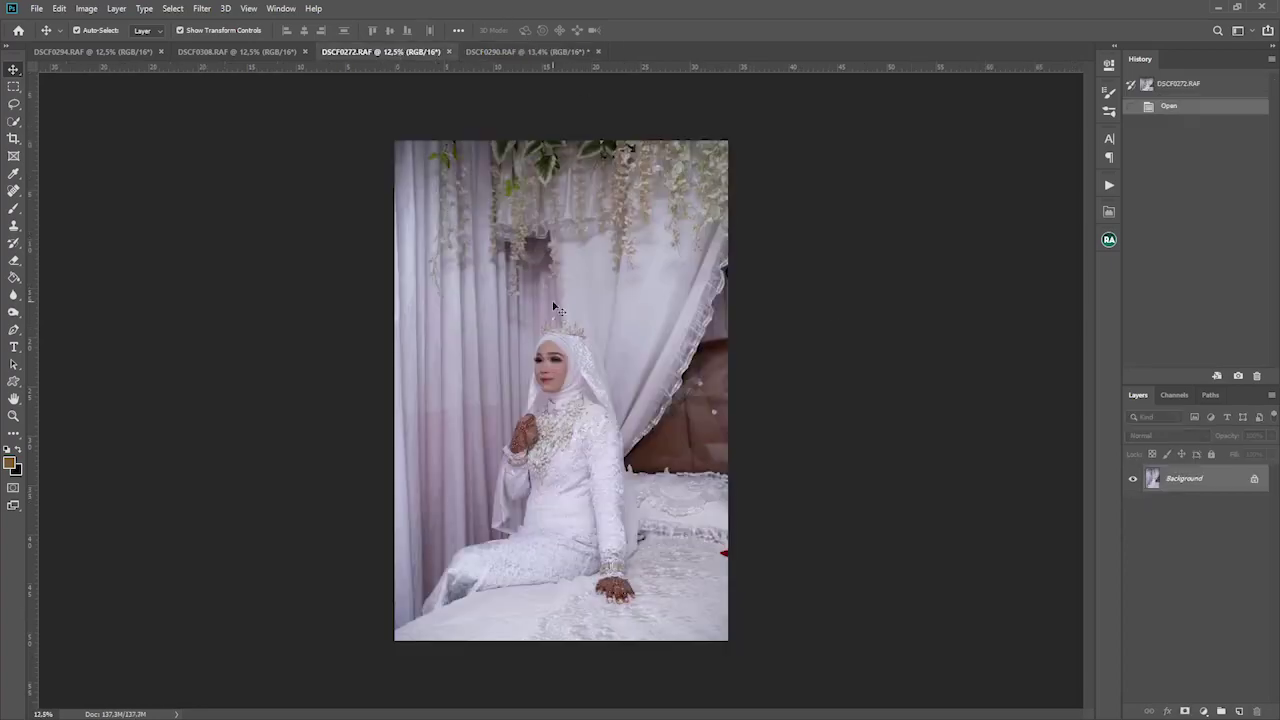
# Select the Spot Healing Brush, zoom in, and heal the mole below the bride's eye.
pyautogui.scroll(1, 556, 307)
pyautogui.scroll(2, 550, 315)
pyautogui.scroll(3, 540, 330)
pyautogui.scroll(2, 525, 350)
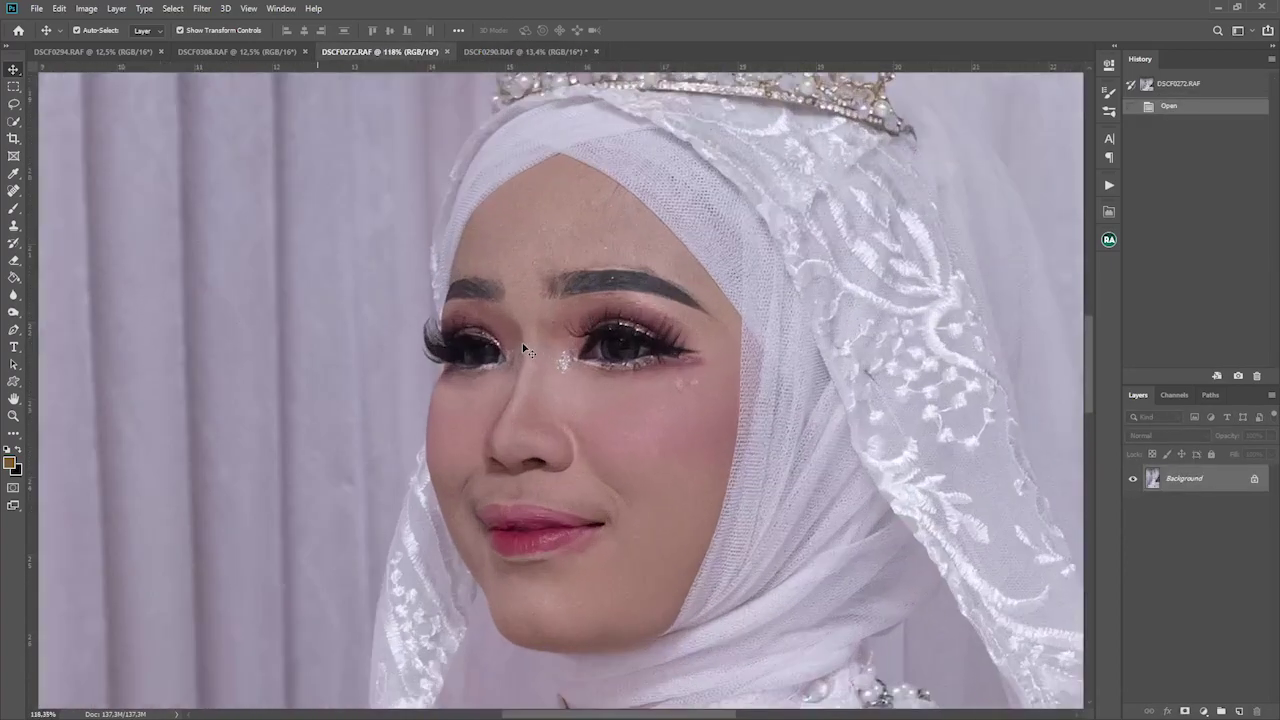
pyautogui.scroll(-1, 524, 347)
pyautogui.scroll(-2, 524, 347)
pyautogui.scroll(-1, 524, 347)
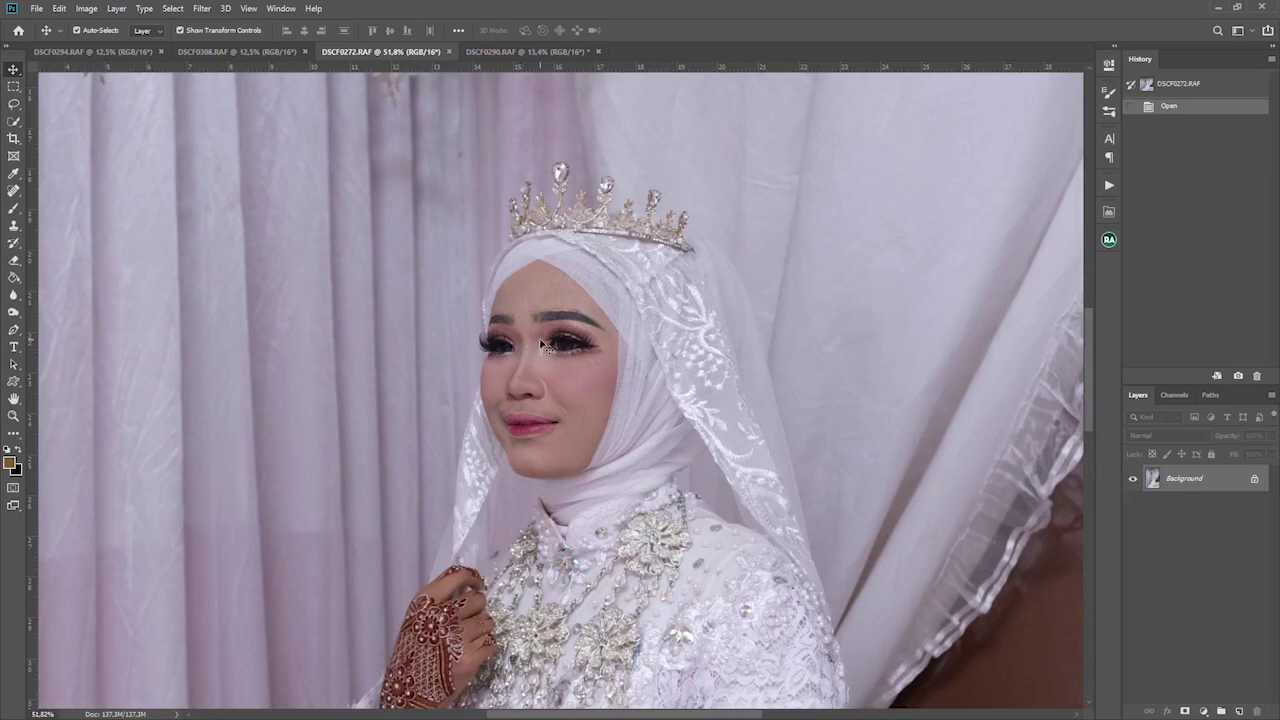
pyautogui.press('j')
pyautogui.scroll(1, 541, 345)
pyautogui.scroll(2, 541, 345)
pyautogui.scroll(1, 541, 345)
pyautogui.click(627, 404)
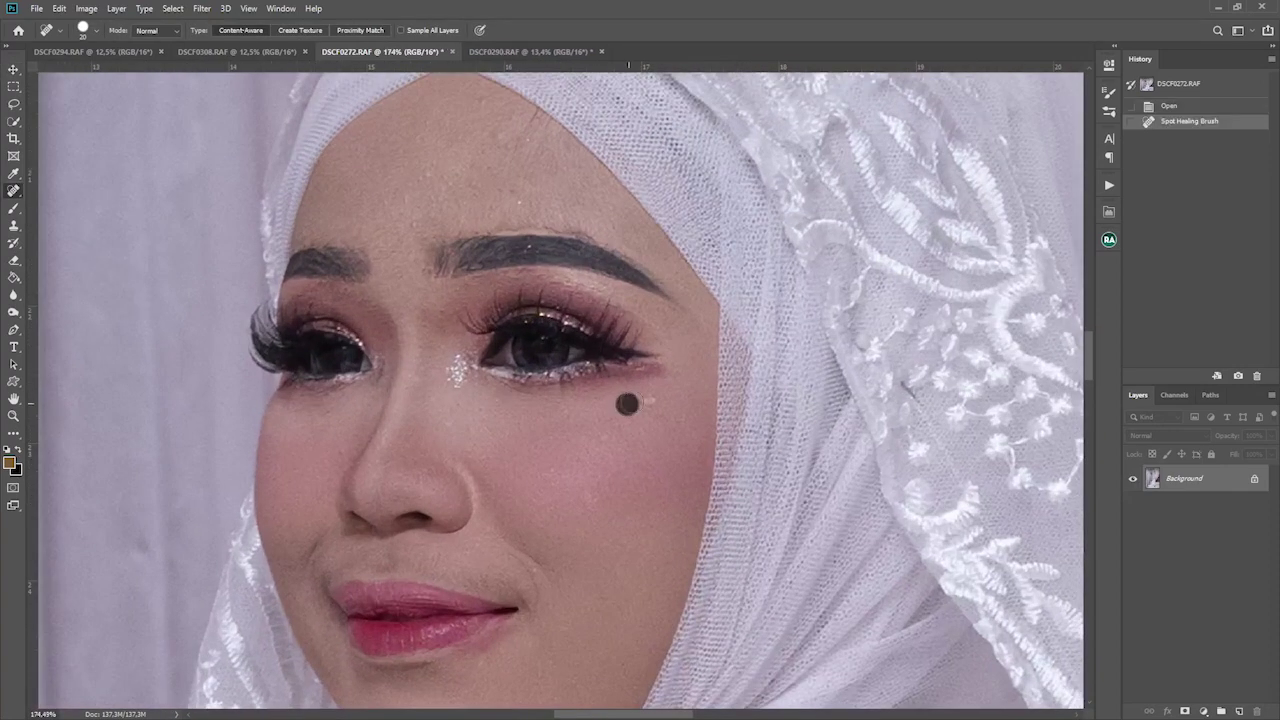
pyautogui.click(649, 400)
# Heal nine small spots across the forehead.
pyautogui.click(496, 137)
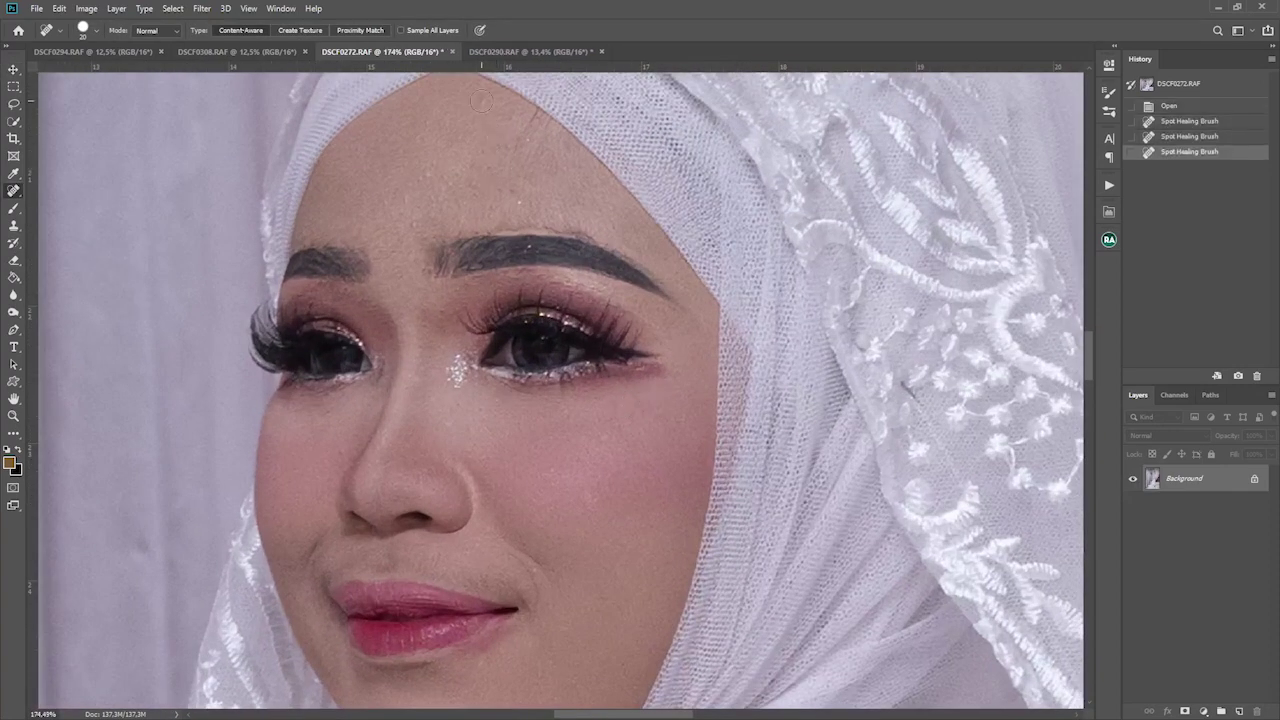
pyautogui.click(481, 101)
pyautogui.click(423, 174)
pyautogui.click(420, 140)
pyautogui.click(412, 180)
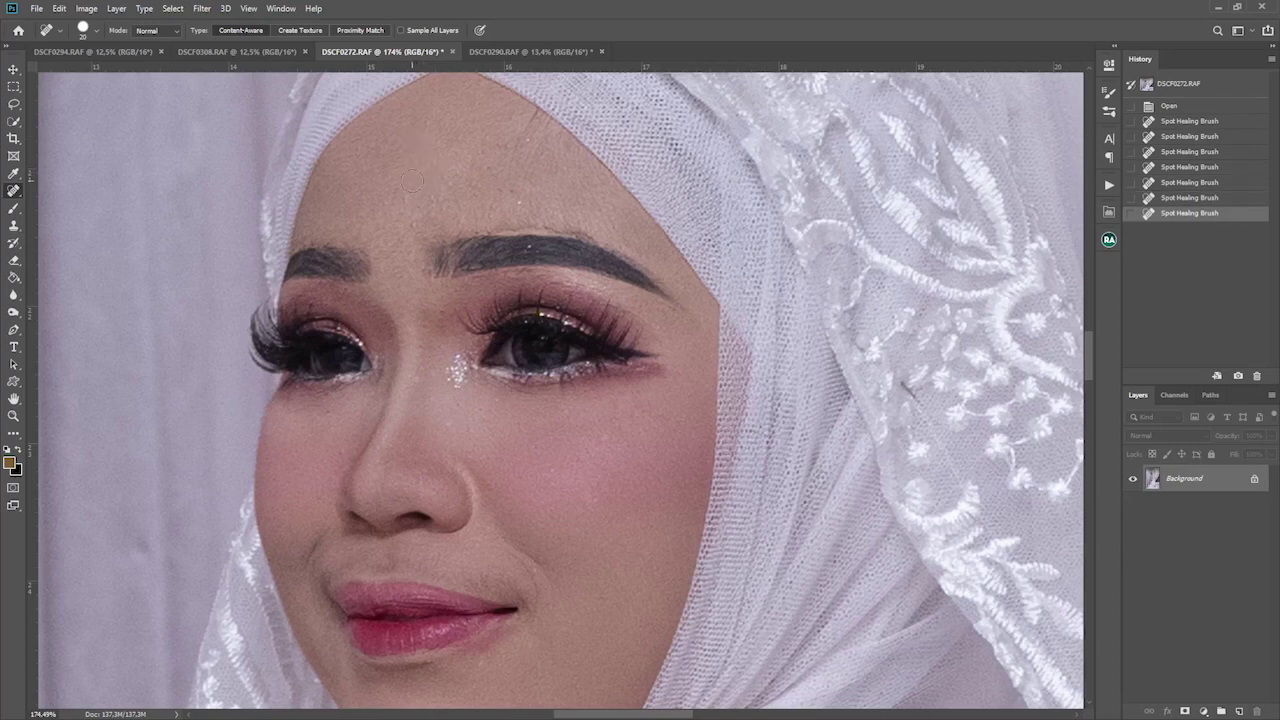
pyautogui.click(406, 196)
pyautogui.click(411, 221)
pyautogui.click(426, 199)
pyautogui.click(429, 208)
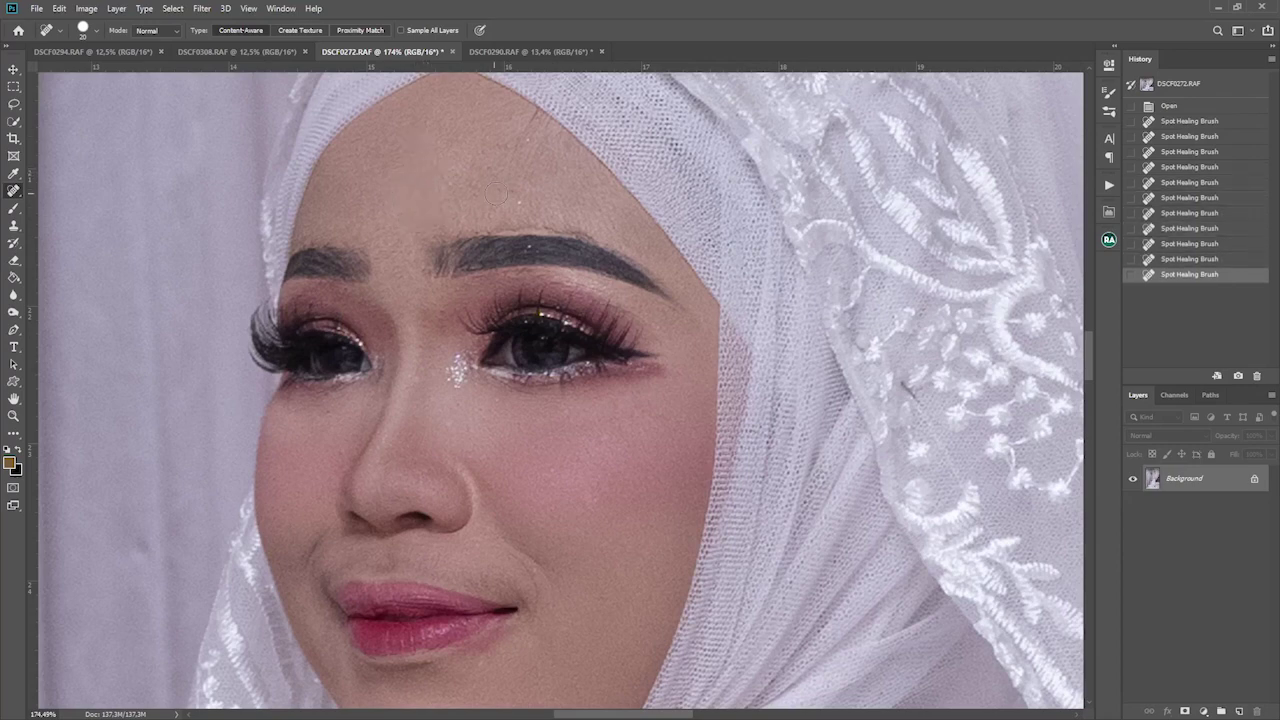
# Heal the remaining six forehead blemishes, then zoom back out.
pyautogui.click(508, 189)
pyautogui.click(496, 193)
pyautogui.click(493, 204)
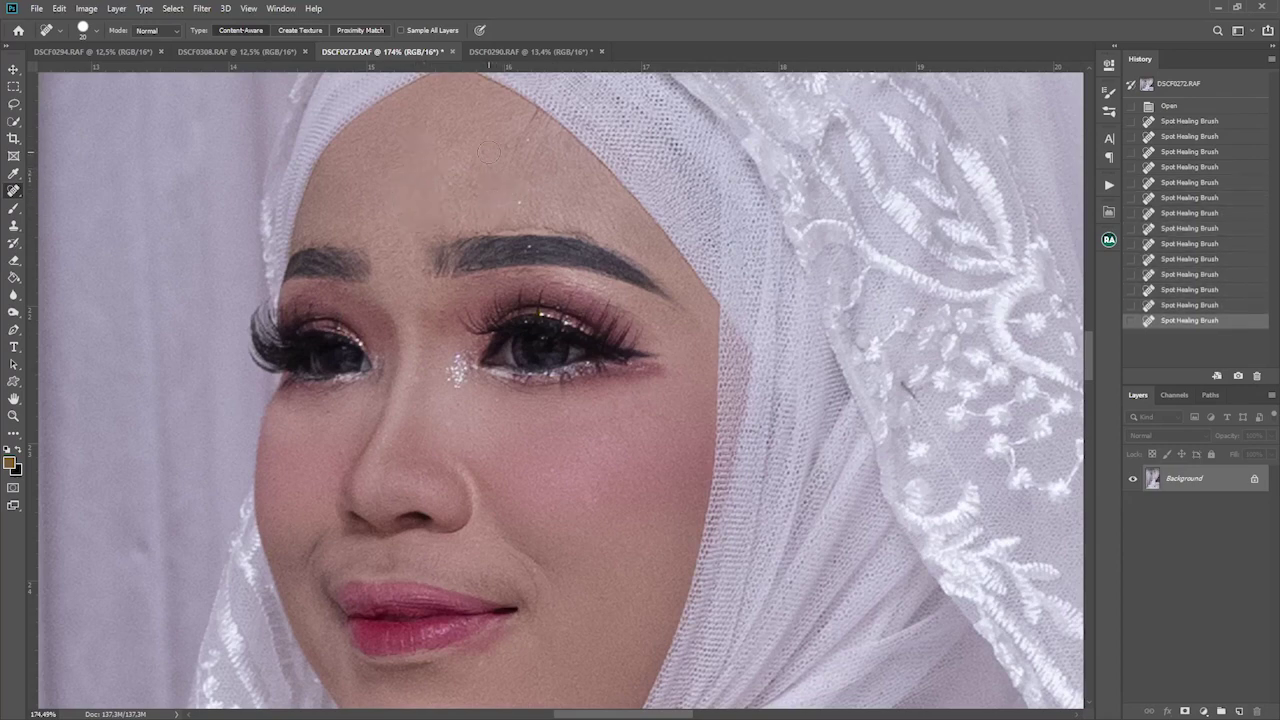
pyautogui.click(481, 160)
pyautogui.click(486, 152)
pyautogui.click(501, 142)
pyautogui.scroll(-5, 520, 200)
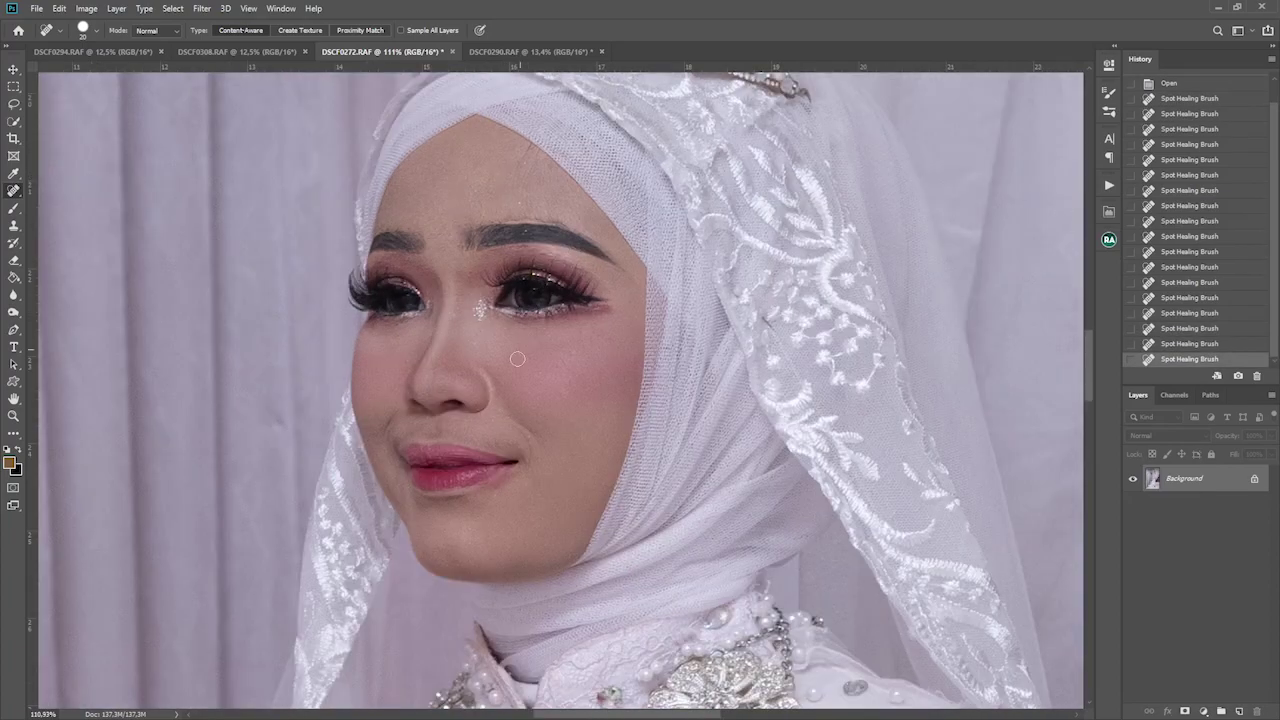
pyautogui.scroll(-3, 517, 358)
pyautogui.scroll(-3, 517, 358)
pyautogui.scroll(-3, 517, 358)
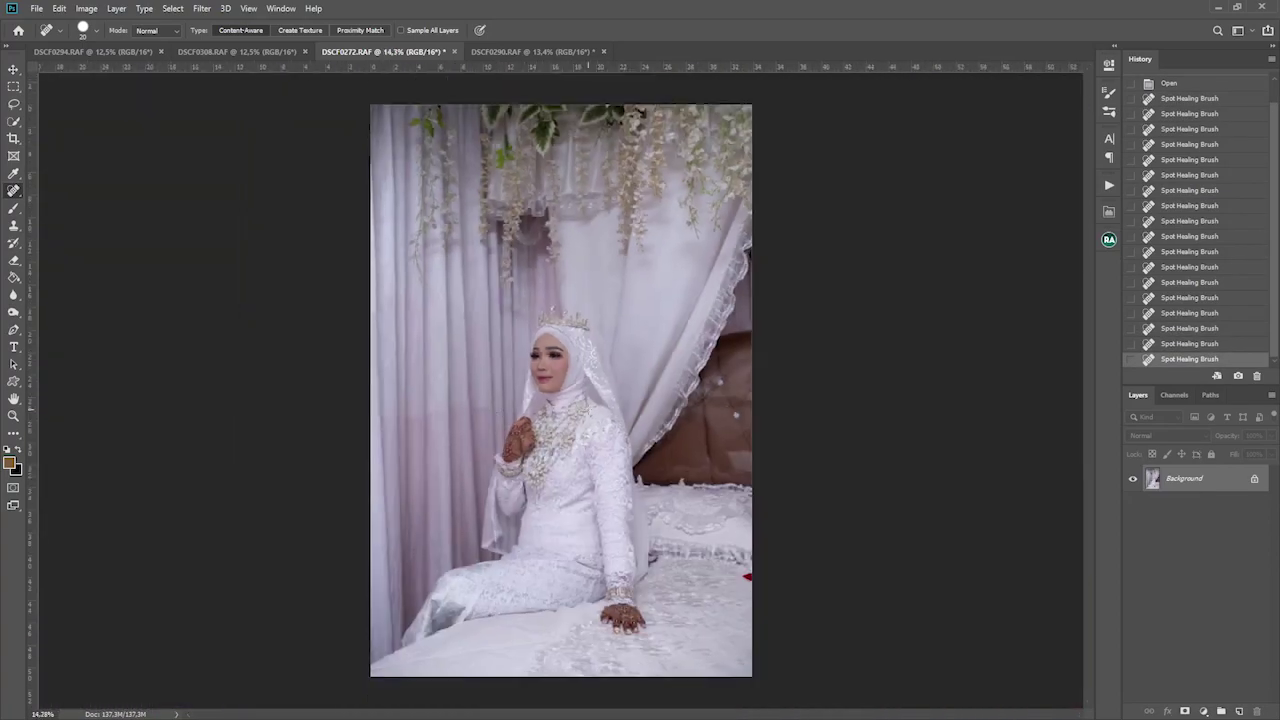
# Duplicate the photo to Layer 1 and apply the RIMSTORY VOL 3 preset in Camera Raw Filter.
pyautogui.hotkey('ctrl', 'j')
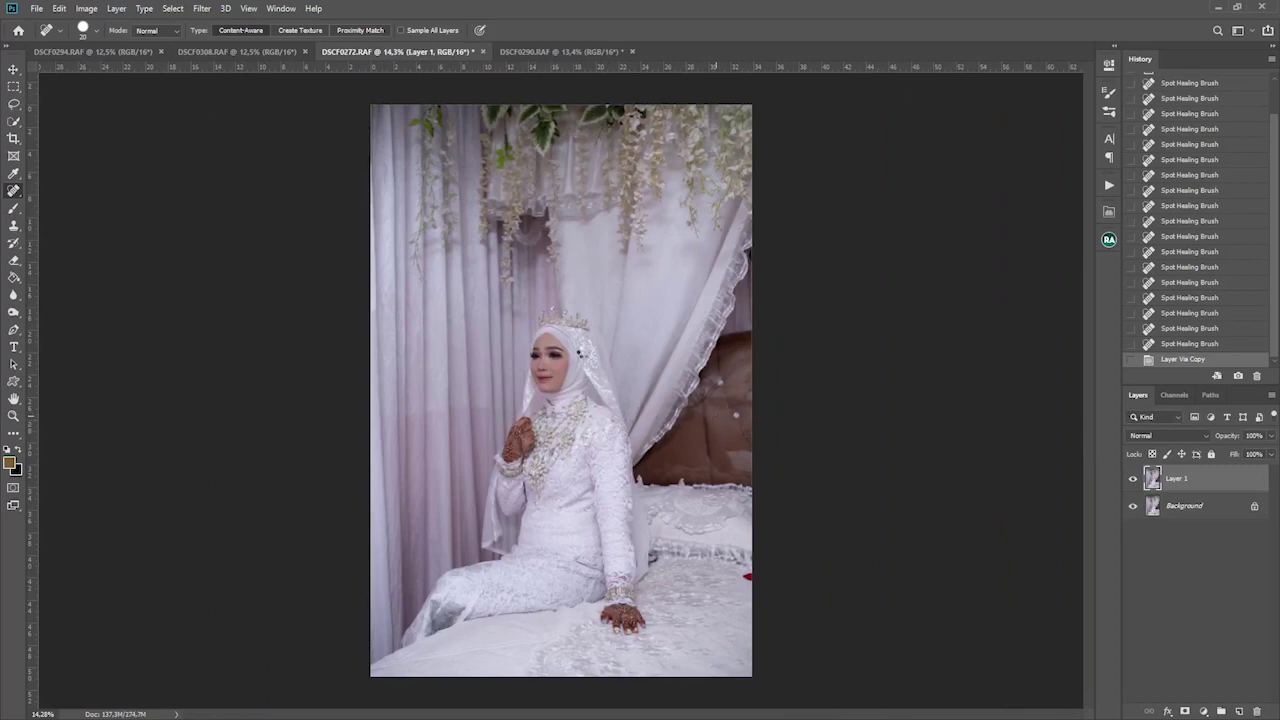
pyautogui.hotkey('ctrl', 'shift', 'a')
pyautogui.click(957, 188)
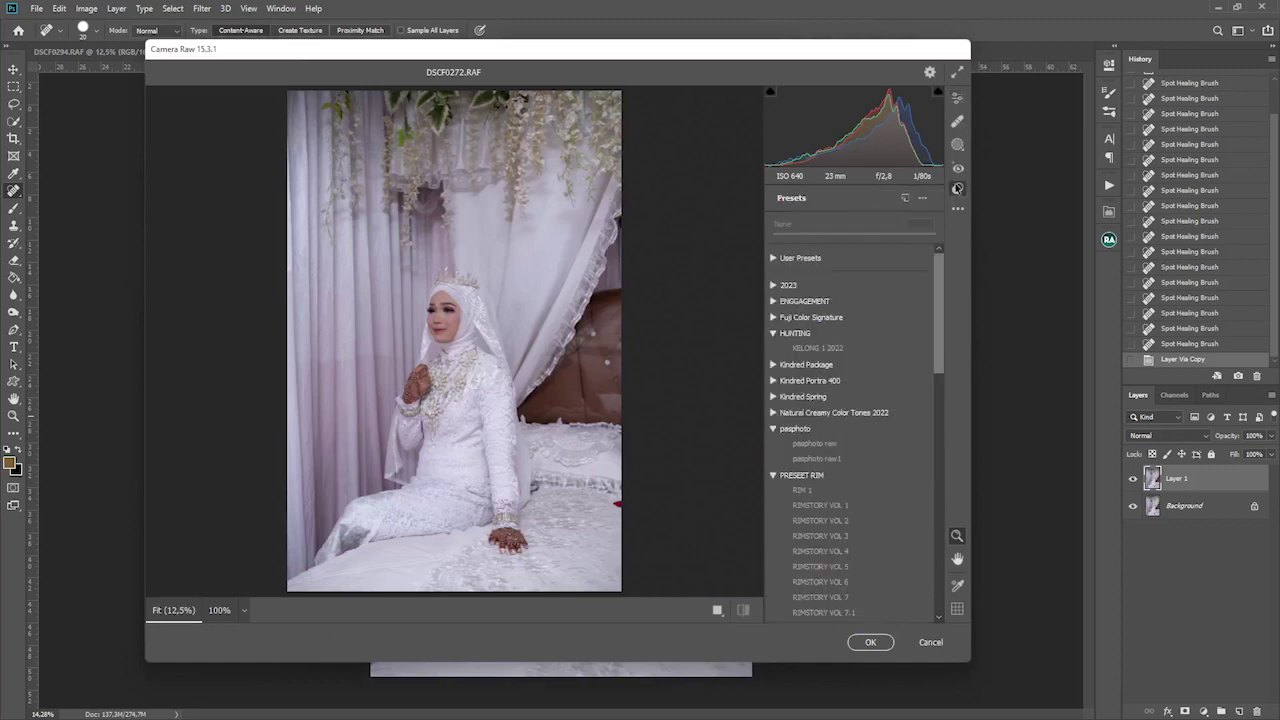
pyautogui.click(819, 537)
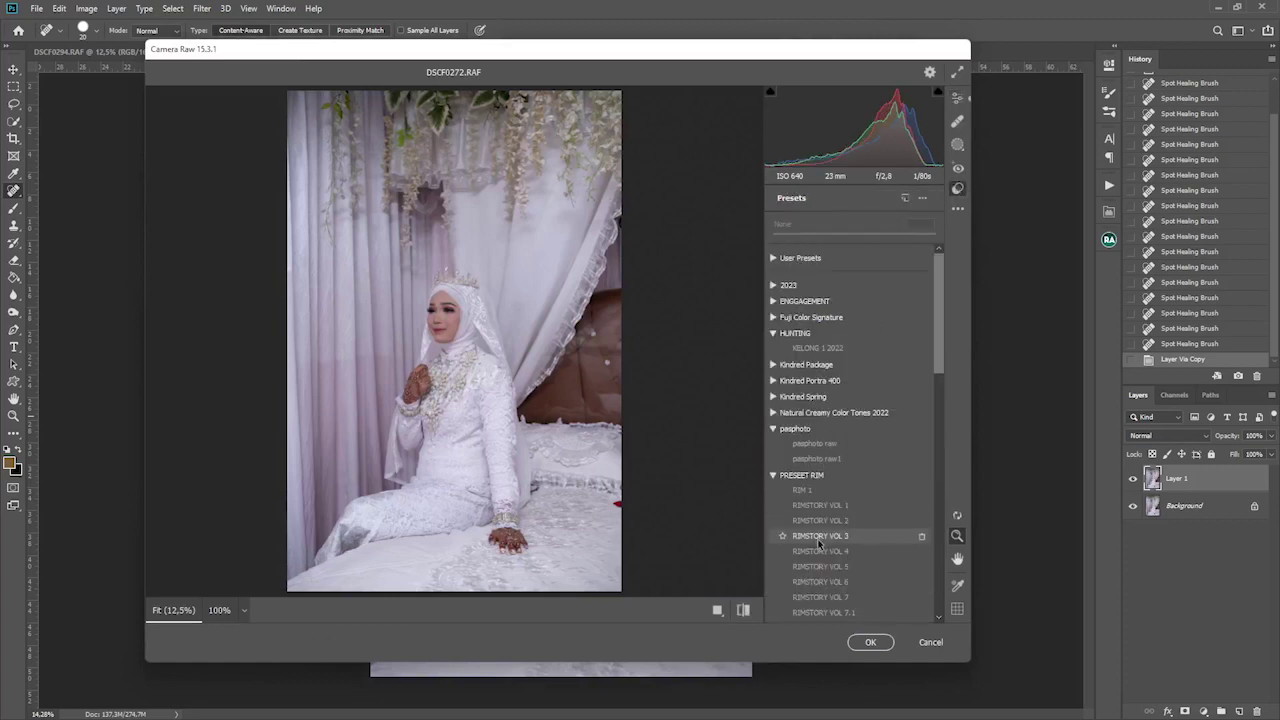
pyautogui.click(957, 98)
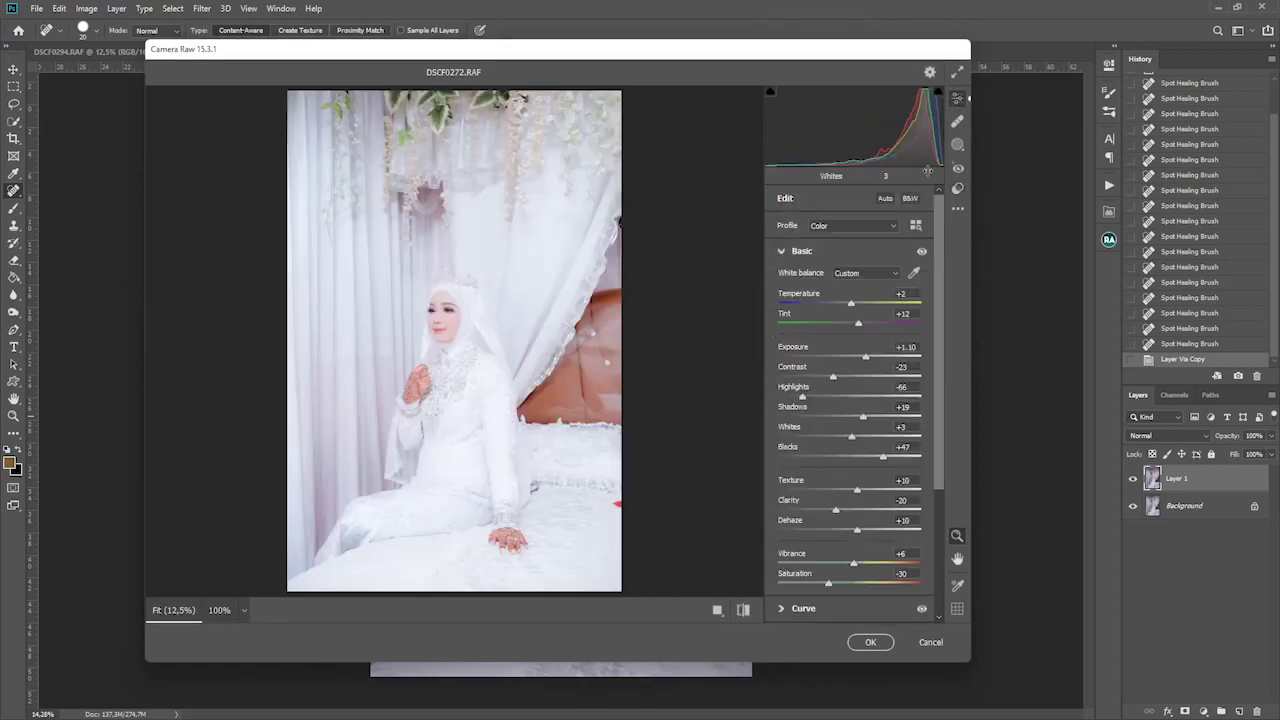
# Set Exposure to +0.10 and Shadows to +53, then commit the filter.
pyautogui.click(850, 358)
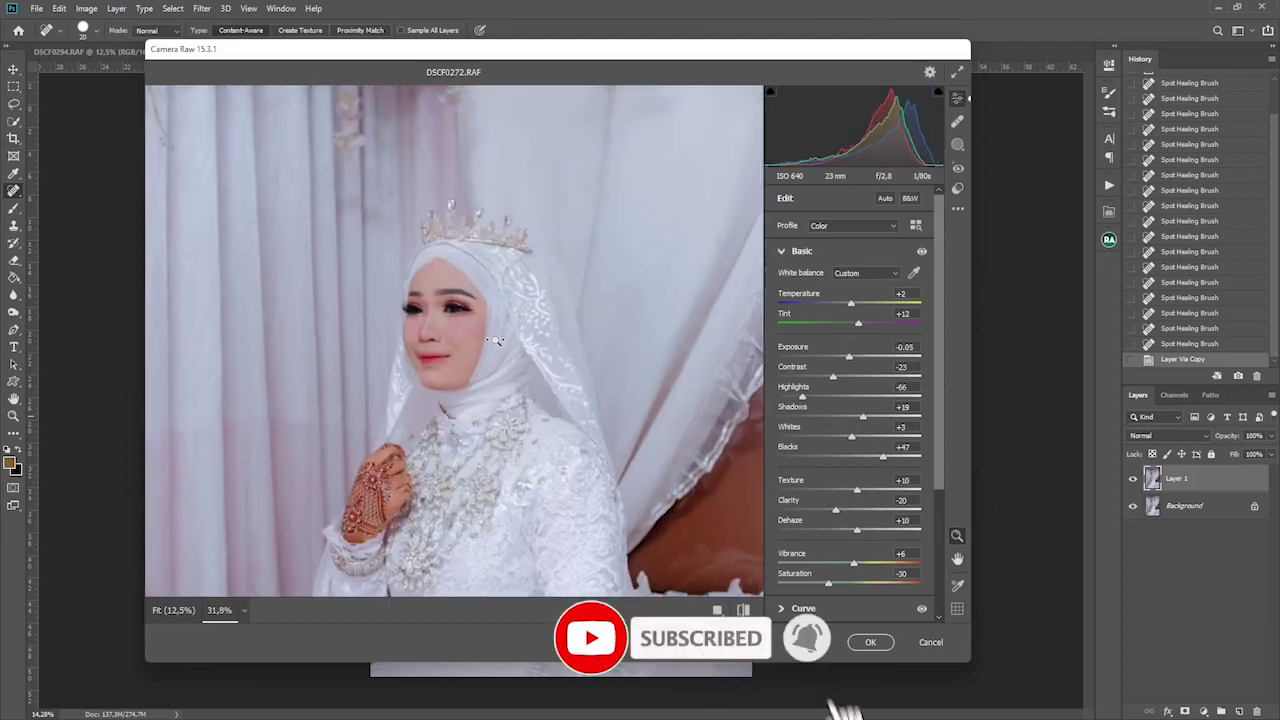
pyautogui.scroll(3, 450, 315)
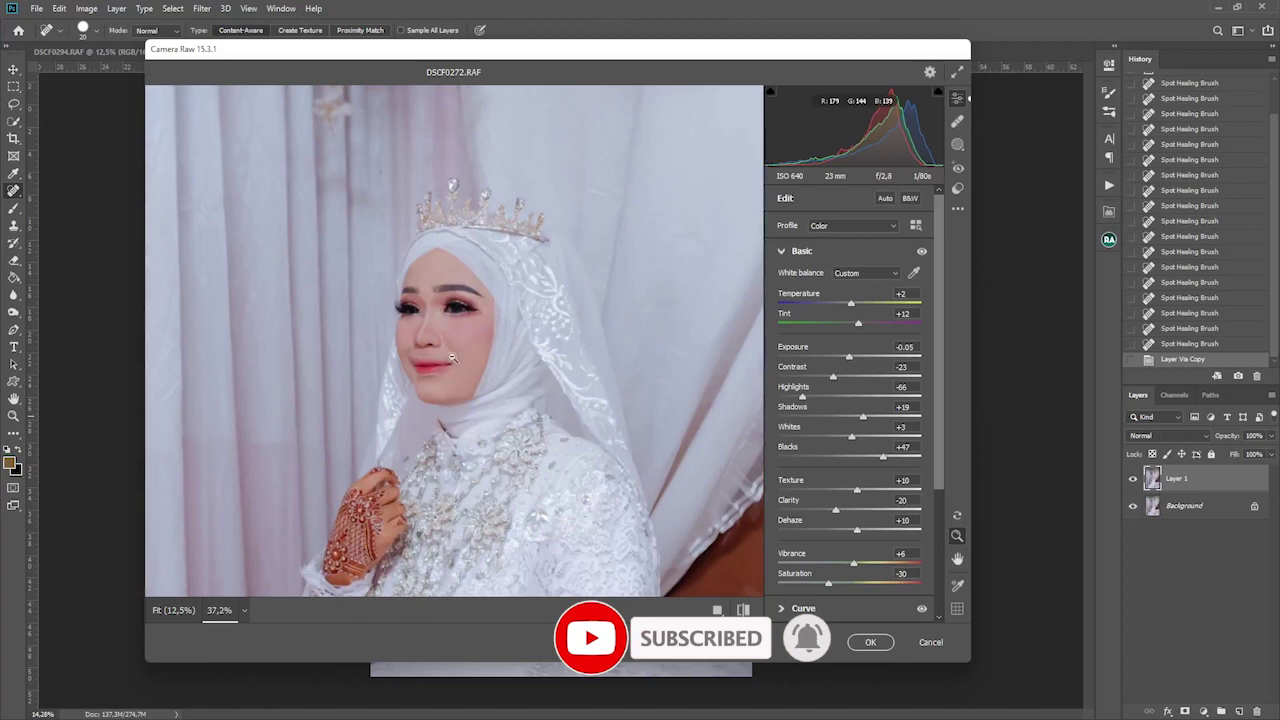
pyautogui.scroll(-3, 455, 308)
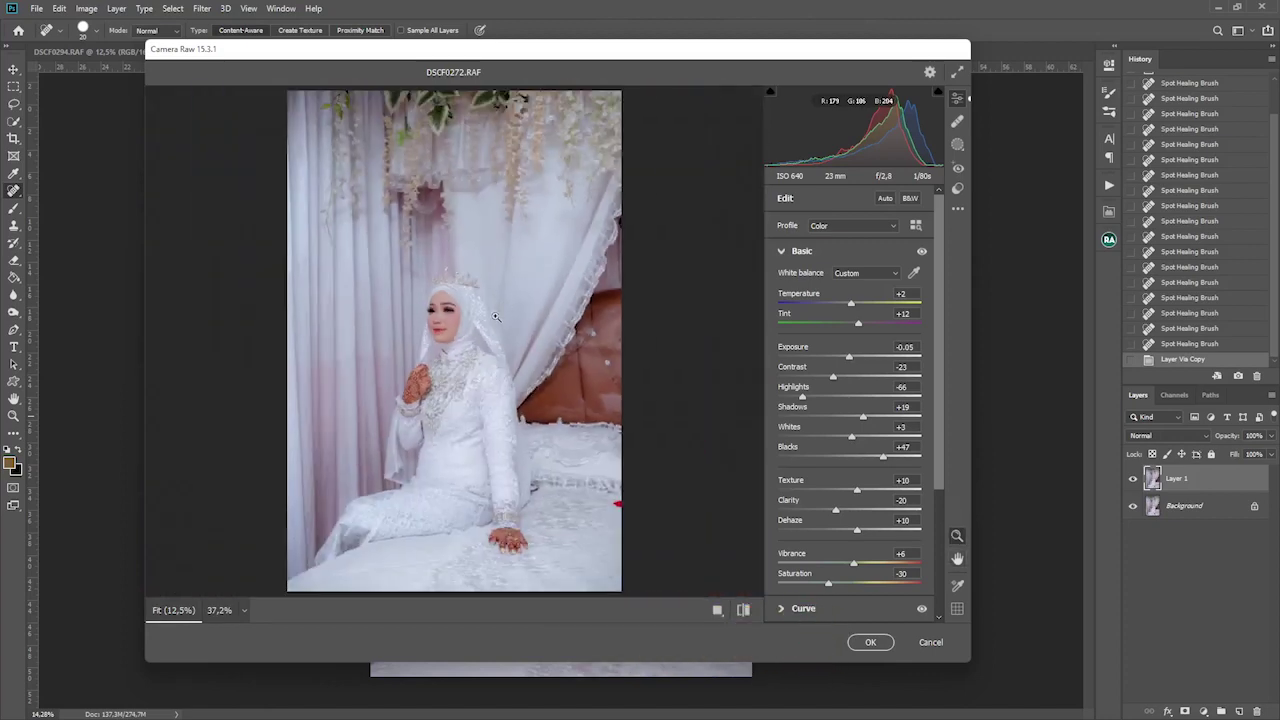
pyautogui.scroll(3, 441, 322)
pyautogui.scroll(-2, 441, 322)
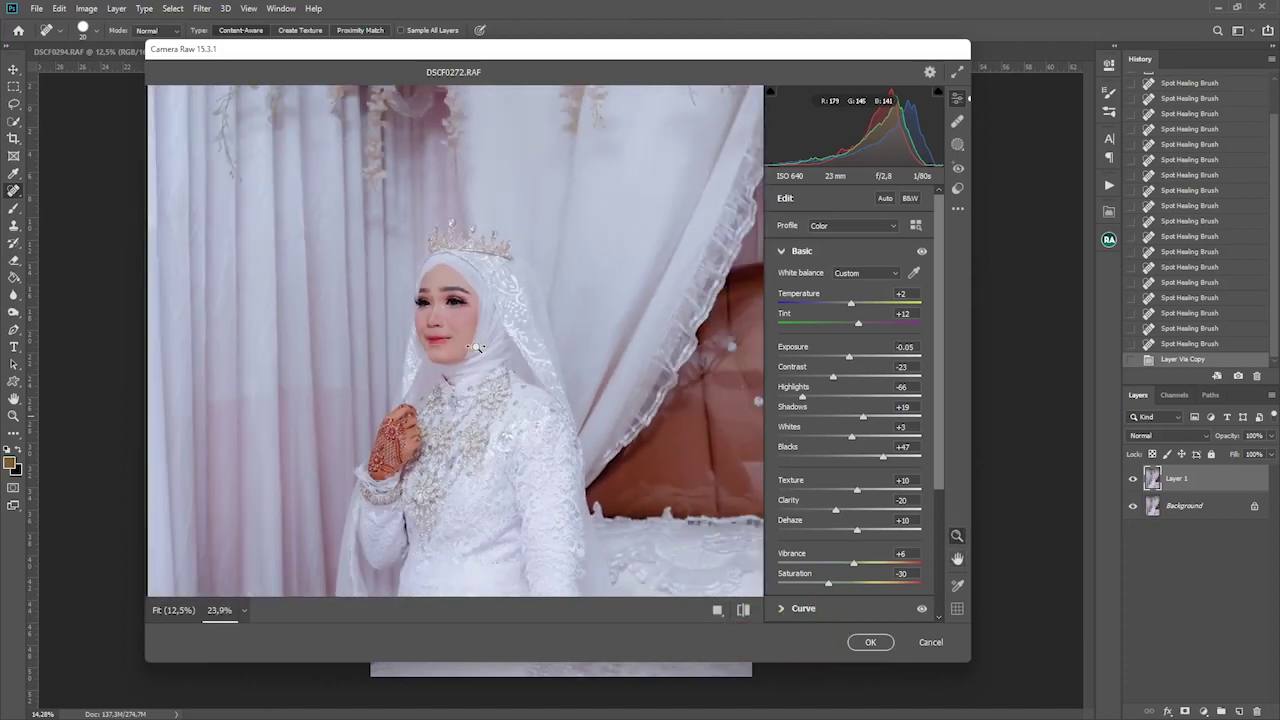
pyautogui.moveTo(865, 418); pyautogui.dragTo(889, 418)
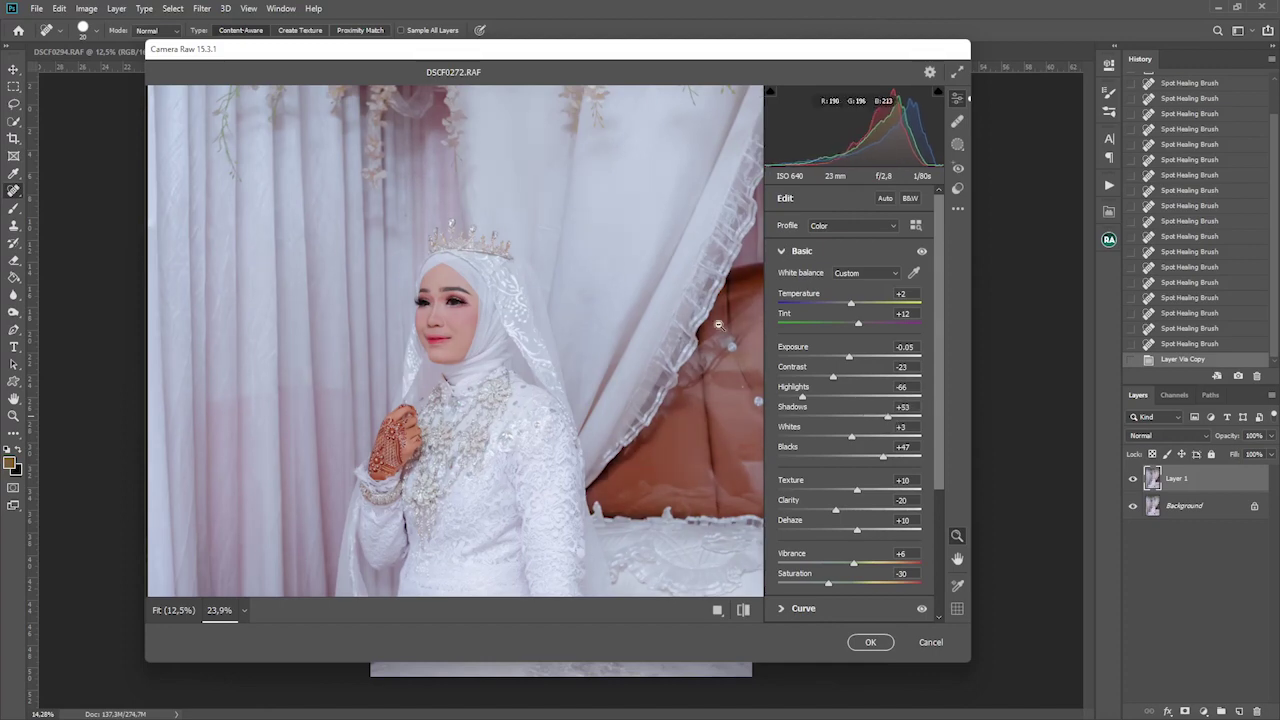
pyautogui.moveTo(847, 361); pyautogui.dragTo(853, 363)
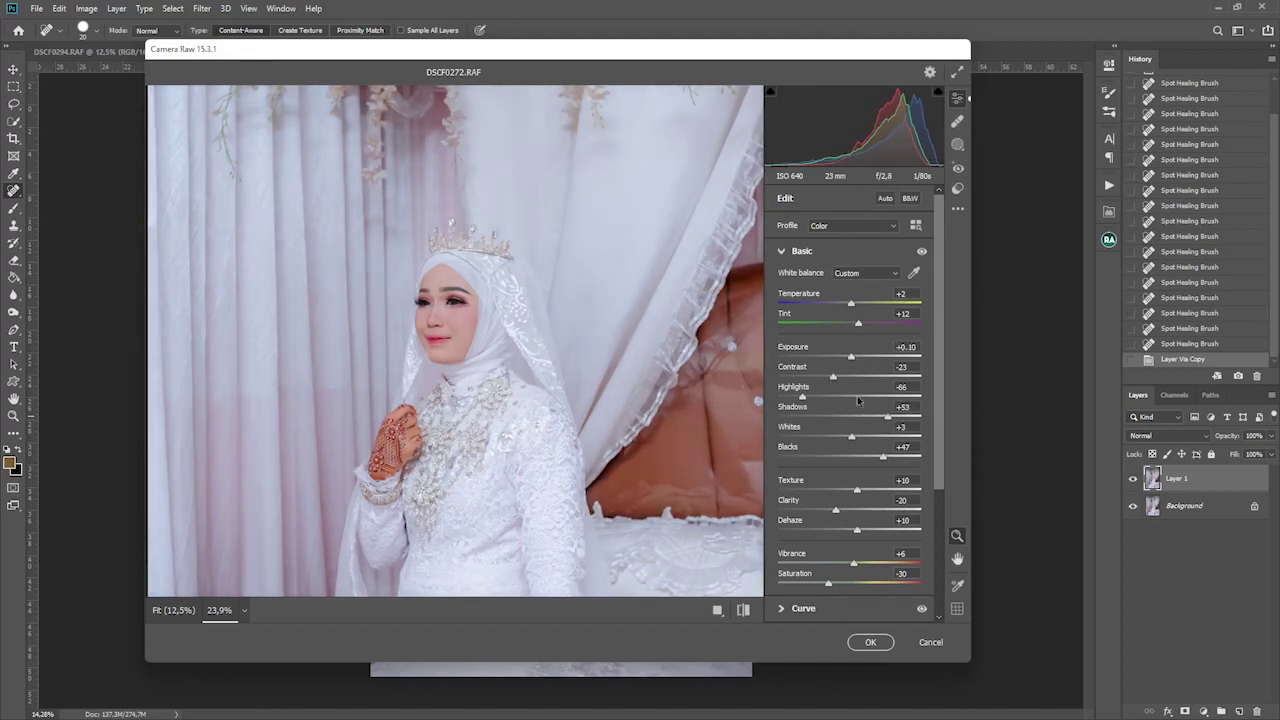
pyautogui.click(870, 642)
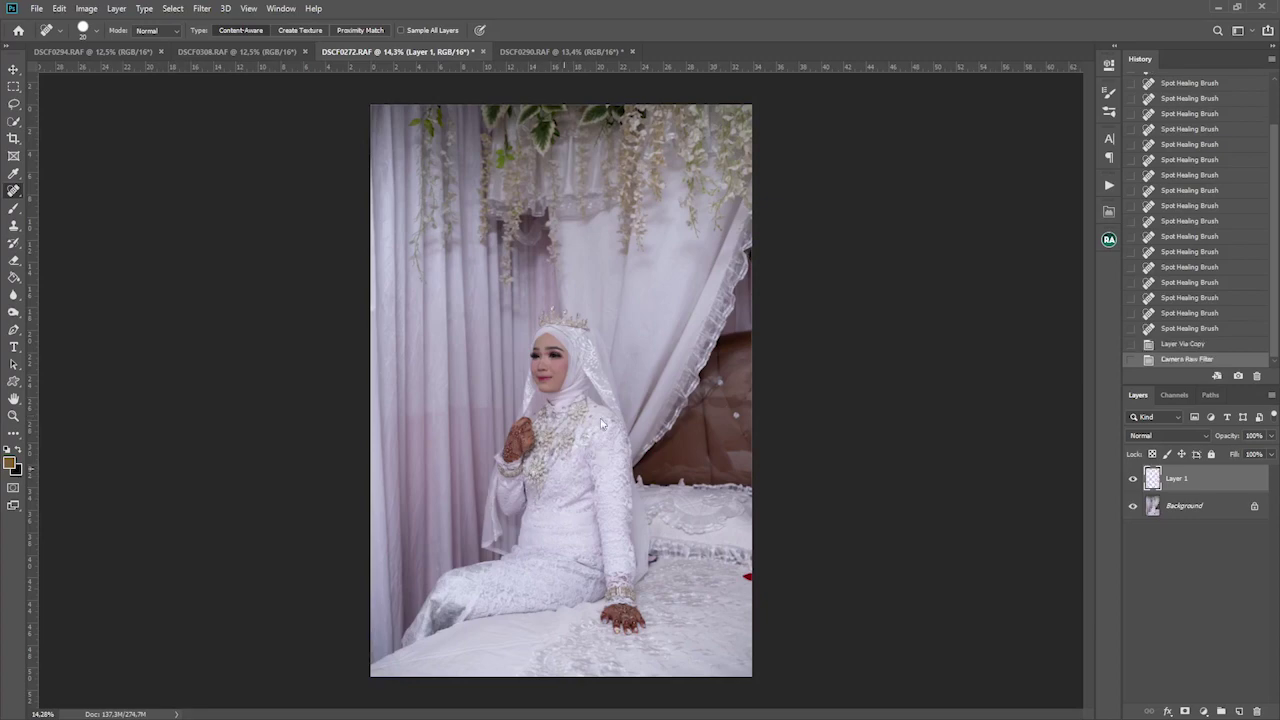
pyautogui.press('v')
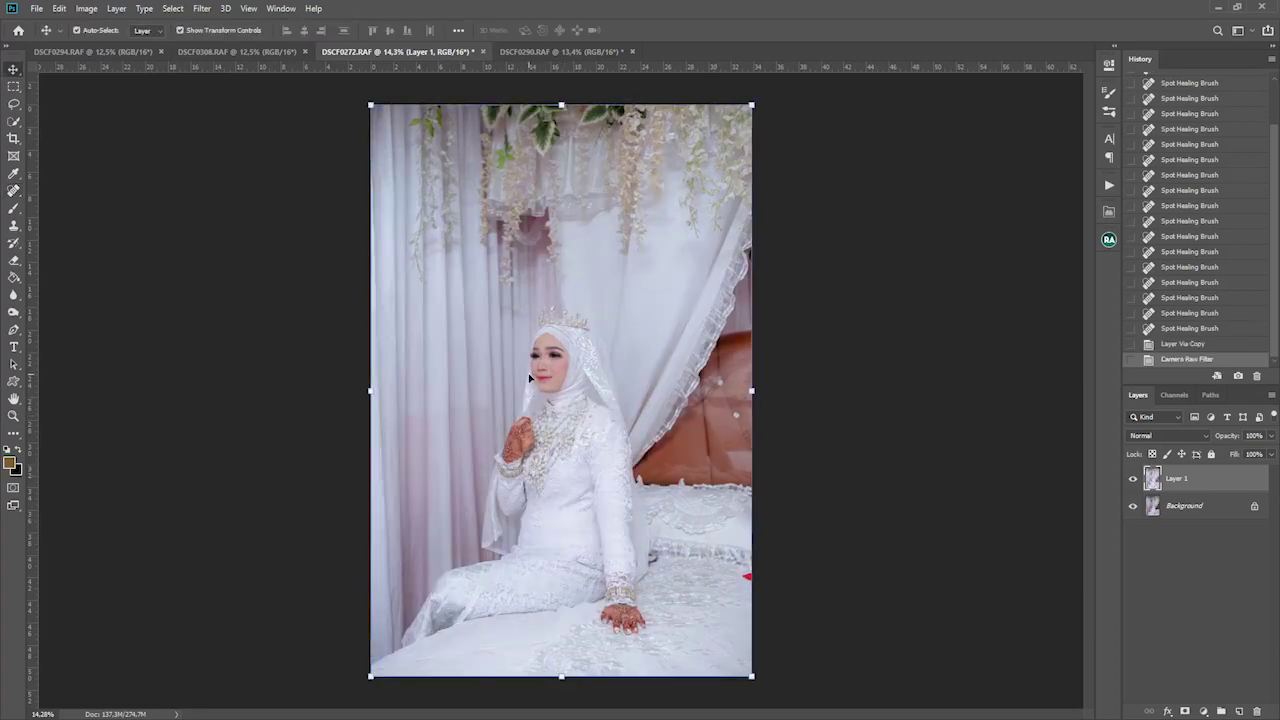
pyautogui.scroll(2, 547, 370)
pyautogui.scroll(2, 547, 370)
pyautogui.scroll(2, 547, 370)
pyautogui.scroll(-3, 547, 369)
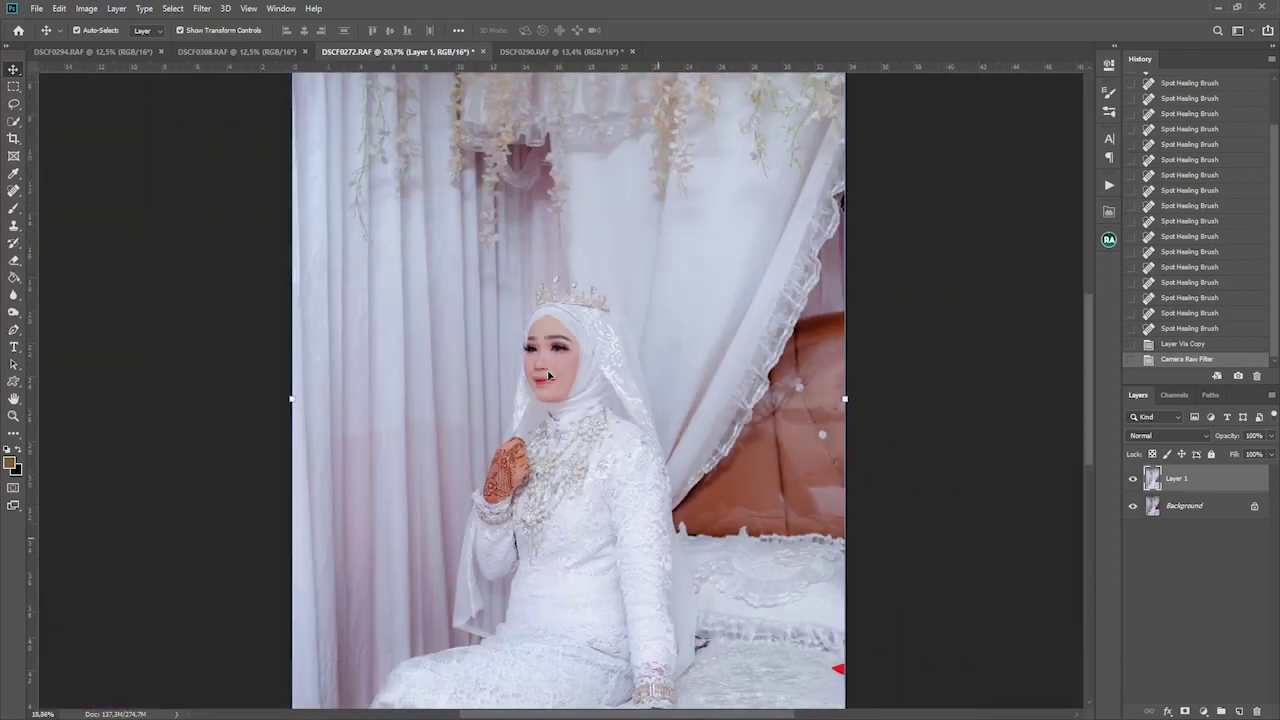
pyautogui.scroll(2, 560, 372)
pyautogui.scroll(-2, 573, 376)
pyautogui.scroll(-1, 573, 376)
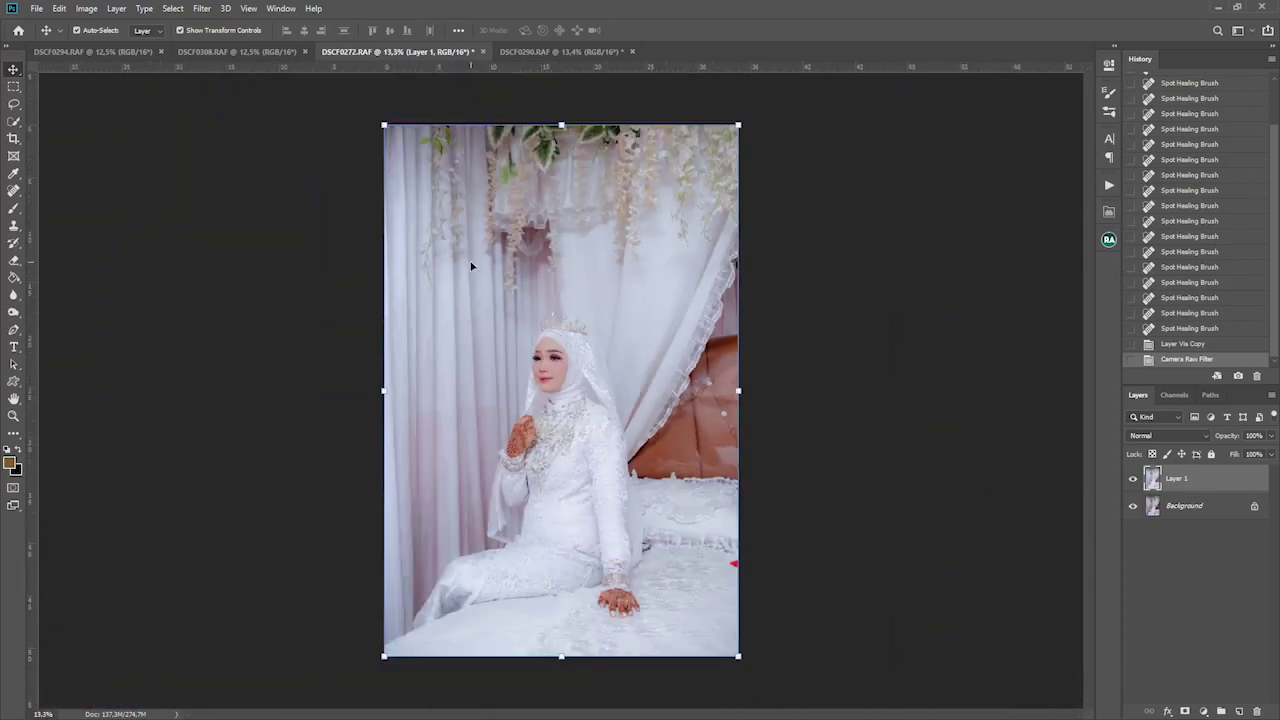
# Bring up the DSCF0308 portrait, zoom in, and select the Spot Healing Brush.
pyautogui.click(259, 48)
pyautogui.scroll(1, 577, 415)
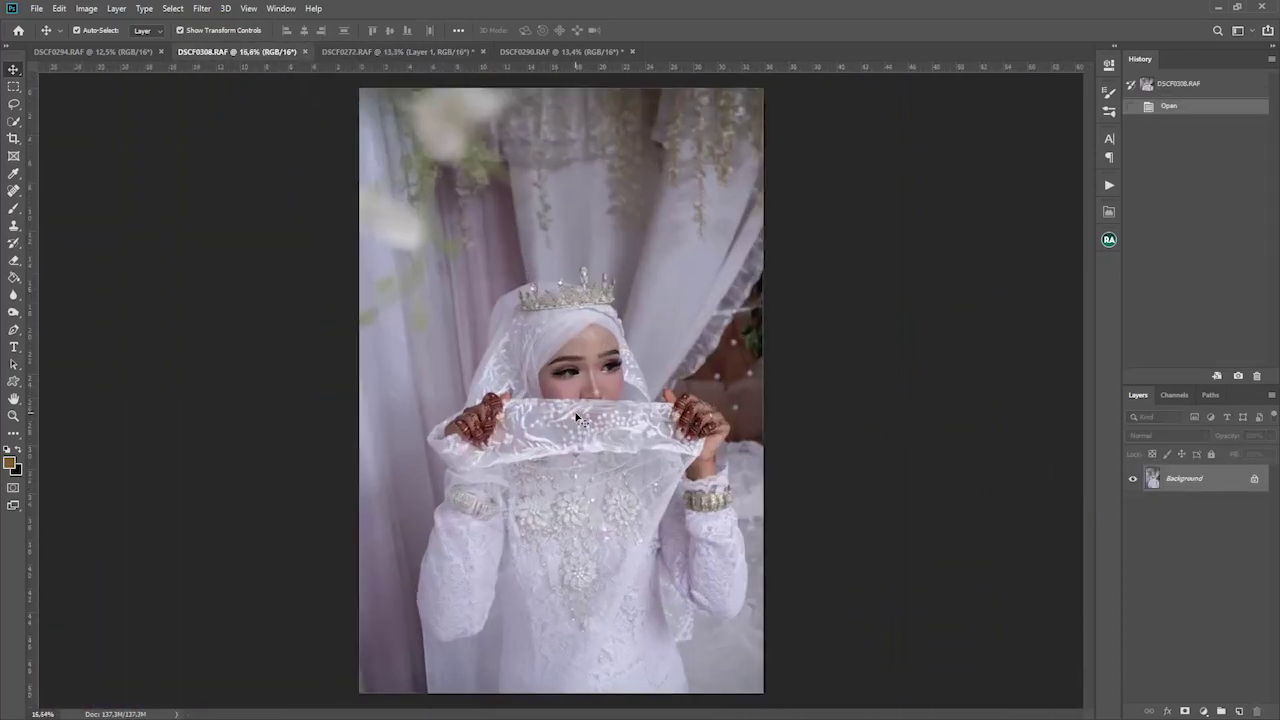
pyautogui.scroll(2, 577, 415)
pyautogui.scroll(3, 580, 417)
pyautogui.scroll(2, 585, 380)
pyautogui.press('j')
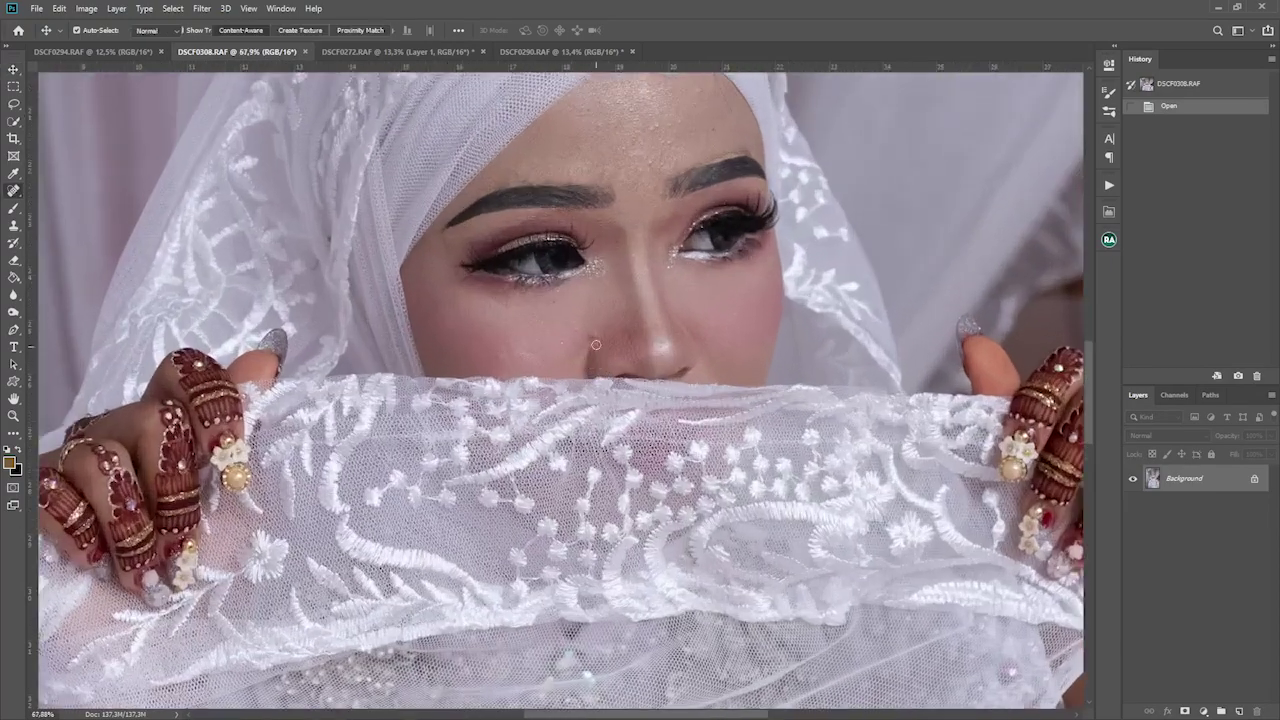
pyautogui.scroll(2, 598, 314)
# Heal the mole and the small skin spots on the face and near the nose.
pyautogui.click(590, 347)
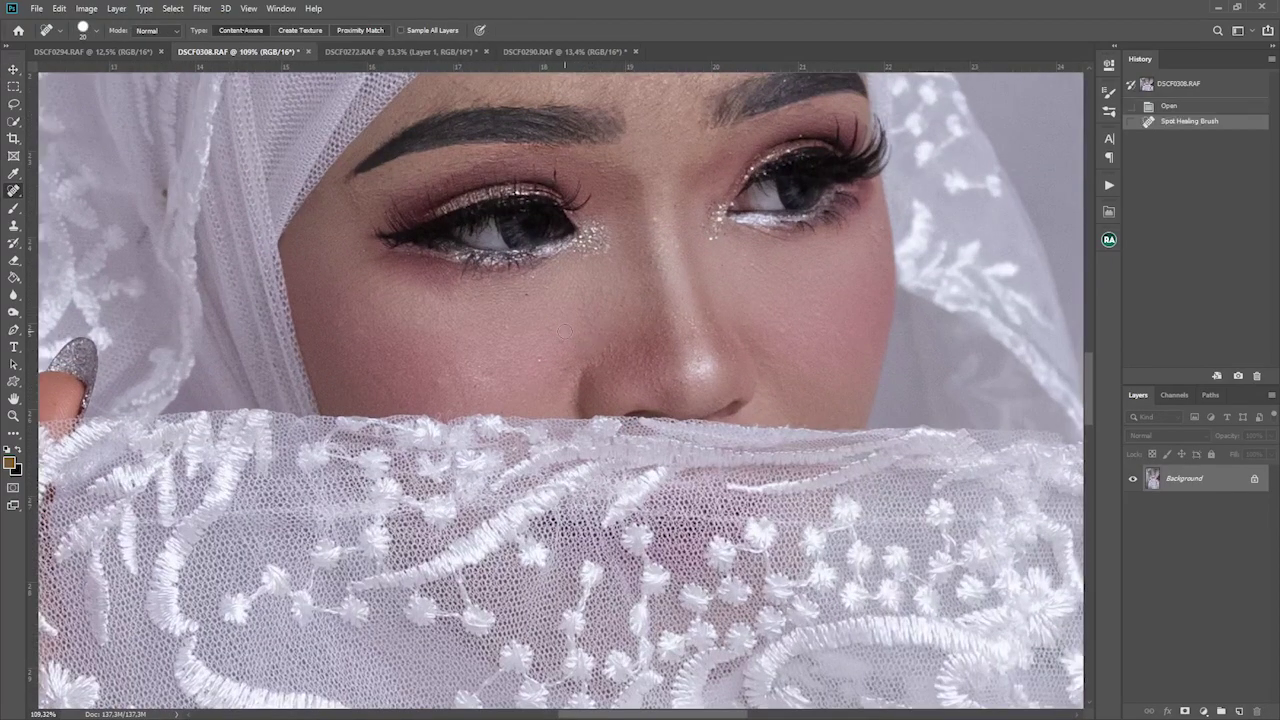
pyautogui.click(562, 335)
pyautogui.click(551, 326)
pyautogui.click(440, 382)
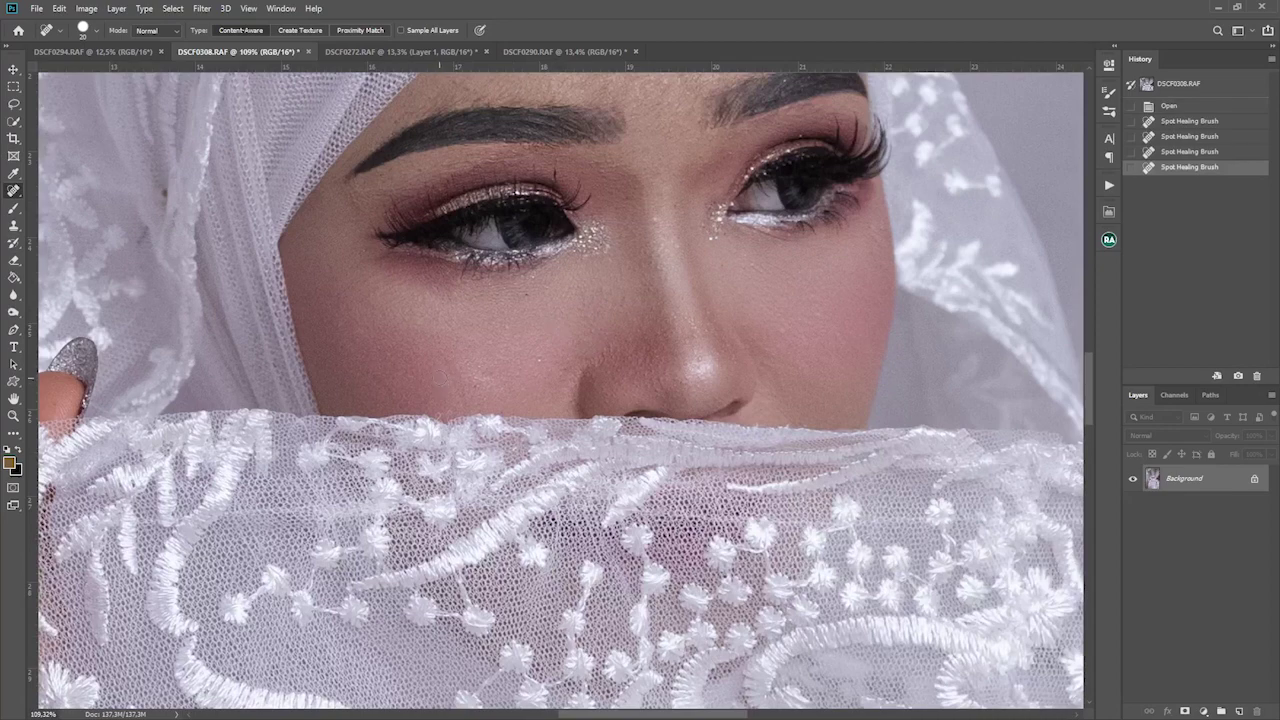
pyautogui.click(442, 375)
pyautogui.click(442, 374)
pyautogui.click(477, 387)
# Heal each remaining blemish across the bride's forehead, then zoom back out.
pyautogui.scroll(-5, 542, 262)
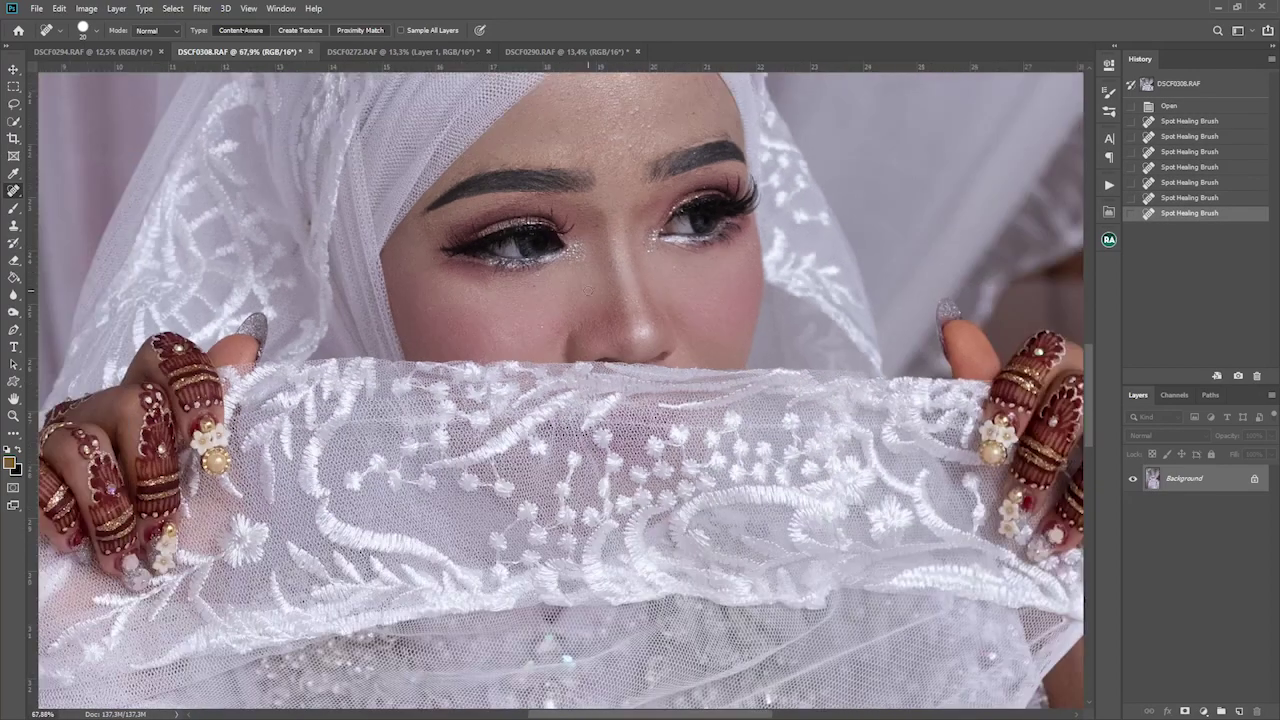
pyautogui.scroll(3, 533, 343)
pyautogui.scroll(3, 533, 343)
pyautogui.moveTo(533, 343); pyautogui.dragTo(497, 381)
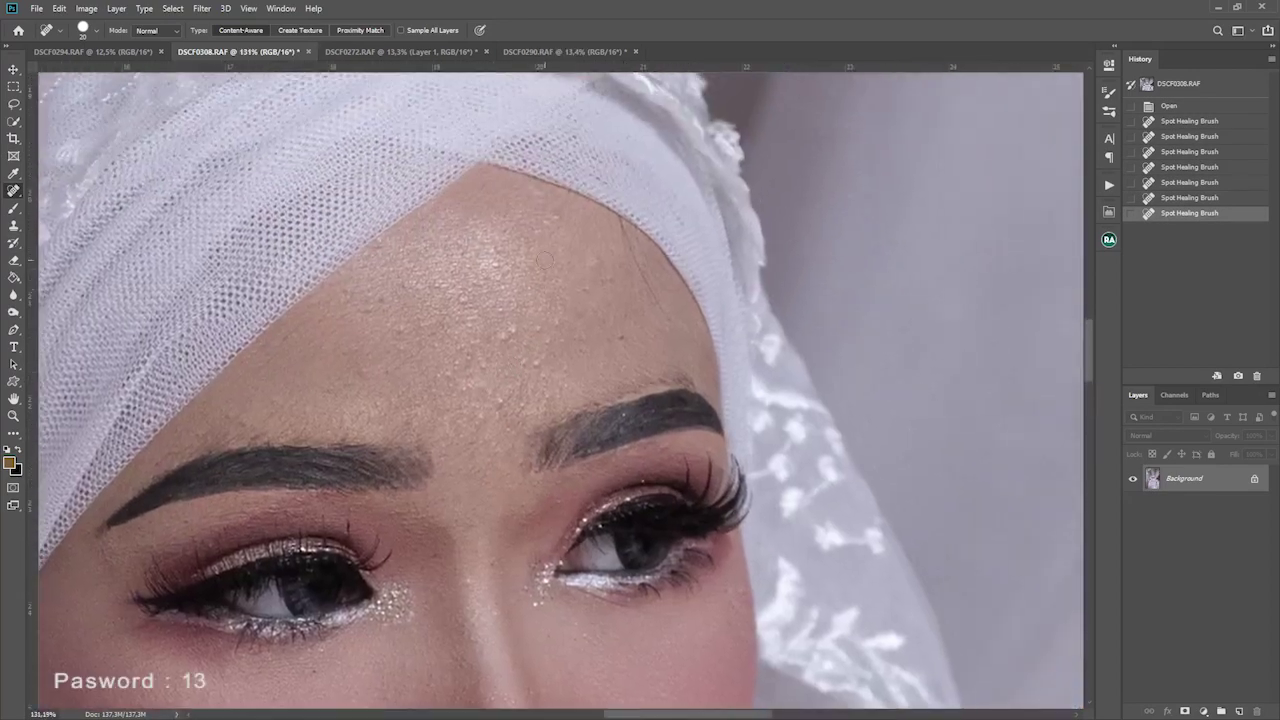
pyautogui.click(556, 214)
pyautogui.click(594, 259)
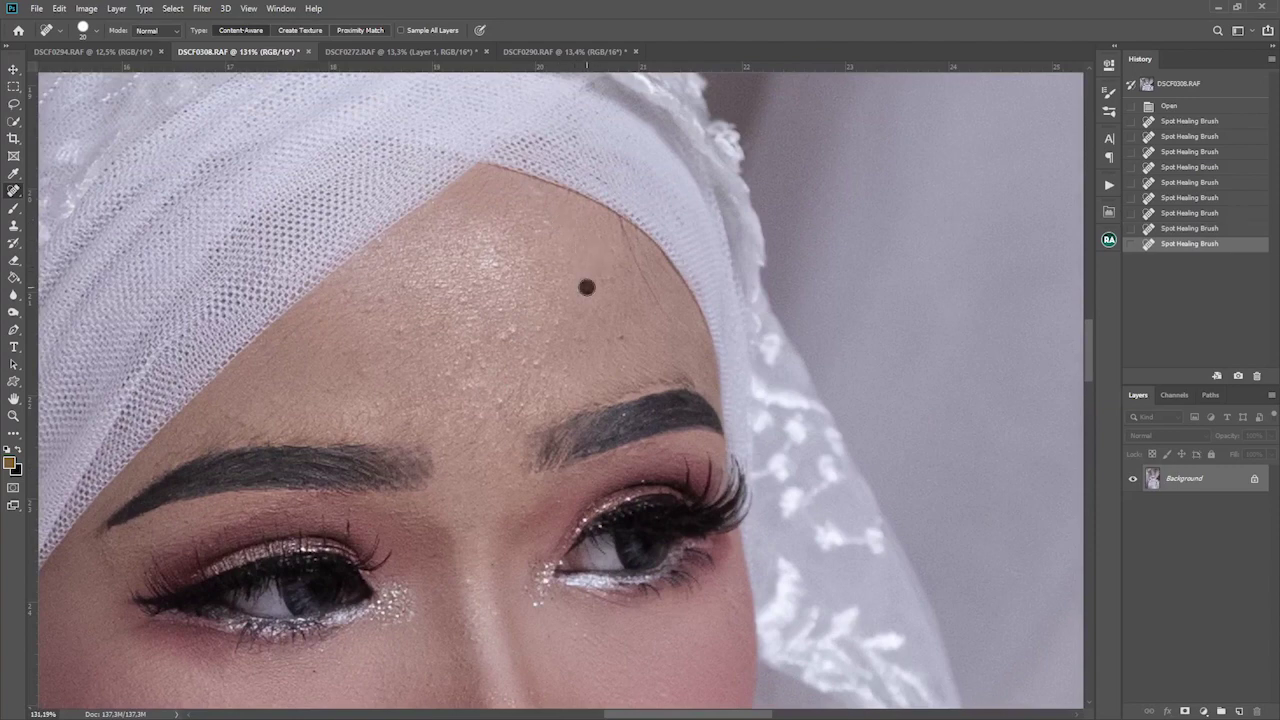
pyautogui.click(587, 288)
pyautogui.click(598, 313)
pyautogui.click(517, 328)
pyautogui.click(506, 334)
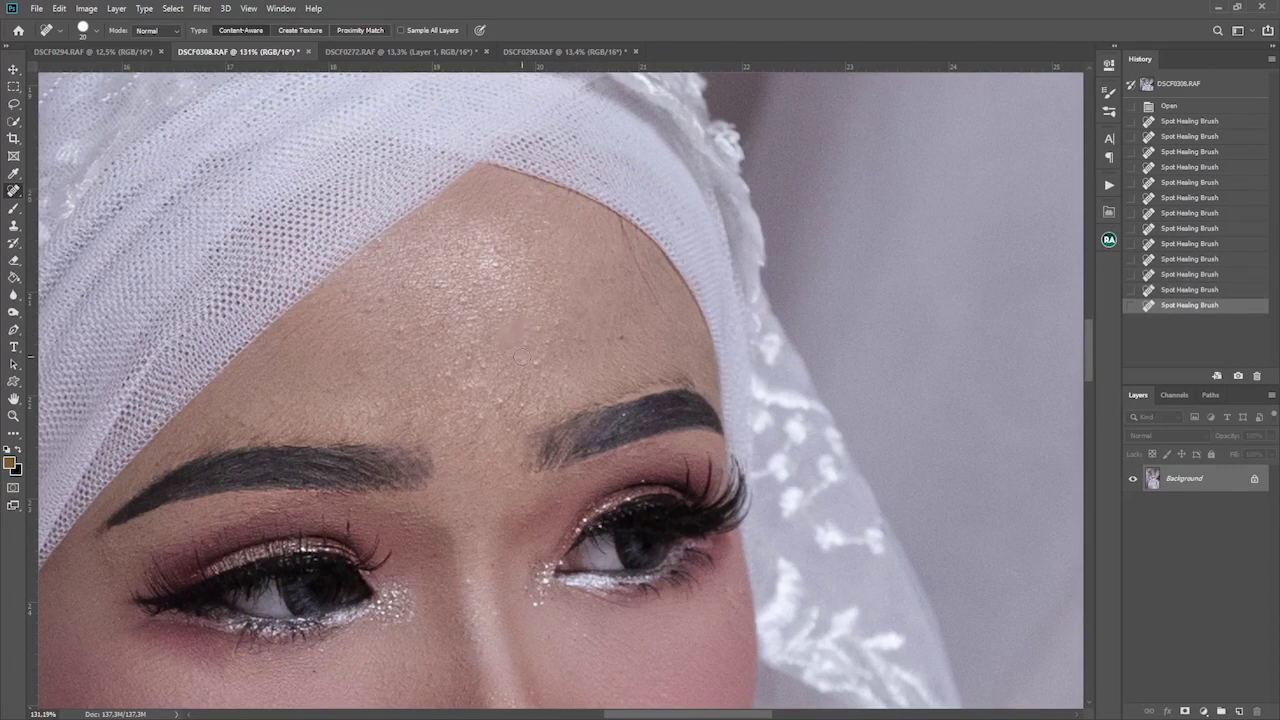
pyautogui.click(525, 360)
pyautogui.click(538, 366)
pyautogui.click(400, 329)
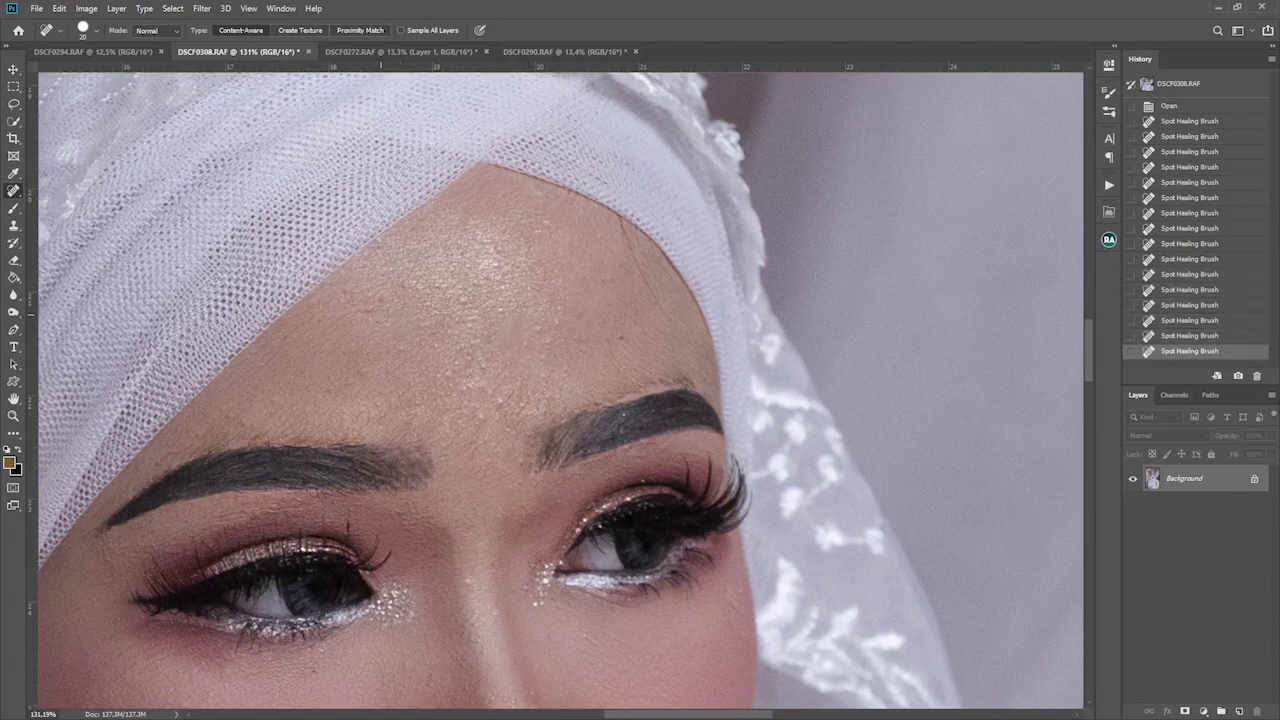
pyautogui.click(404, 306)
pyautogui.click(409, 285)
pyautogui.click(405, 283)
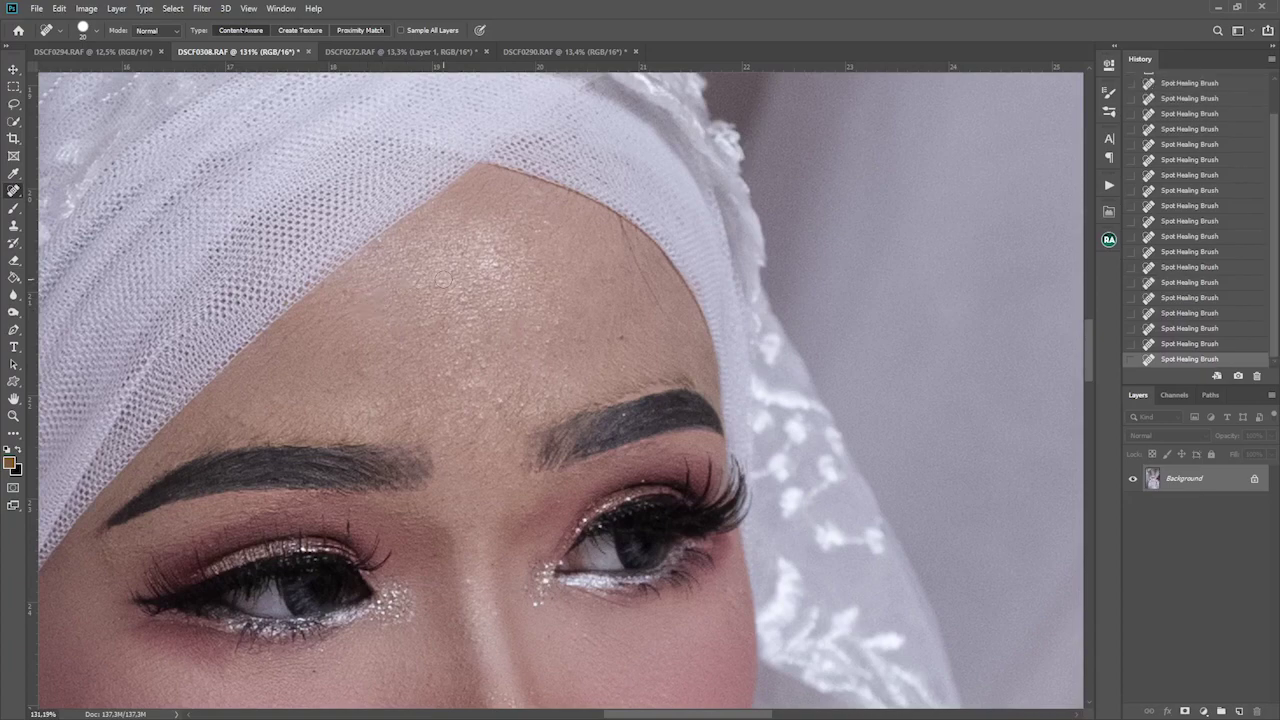
pyautogui.click(442, 288)
pyautogui.click(462, 301)
pyautogui.scroll(-3, 470, 320)
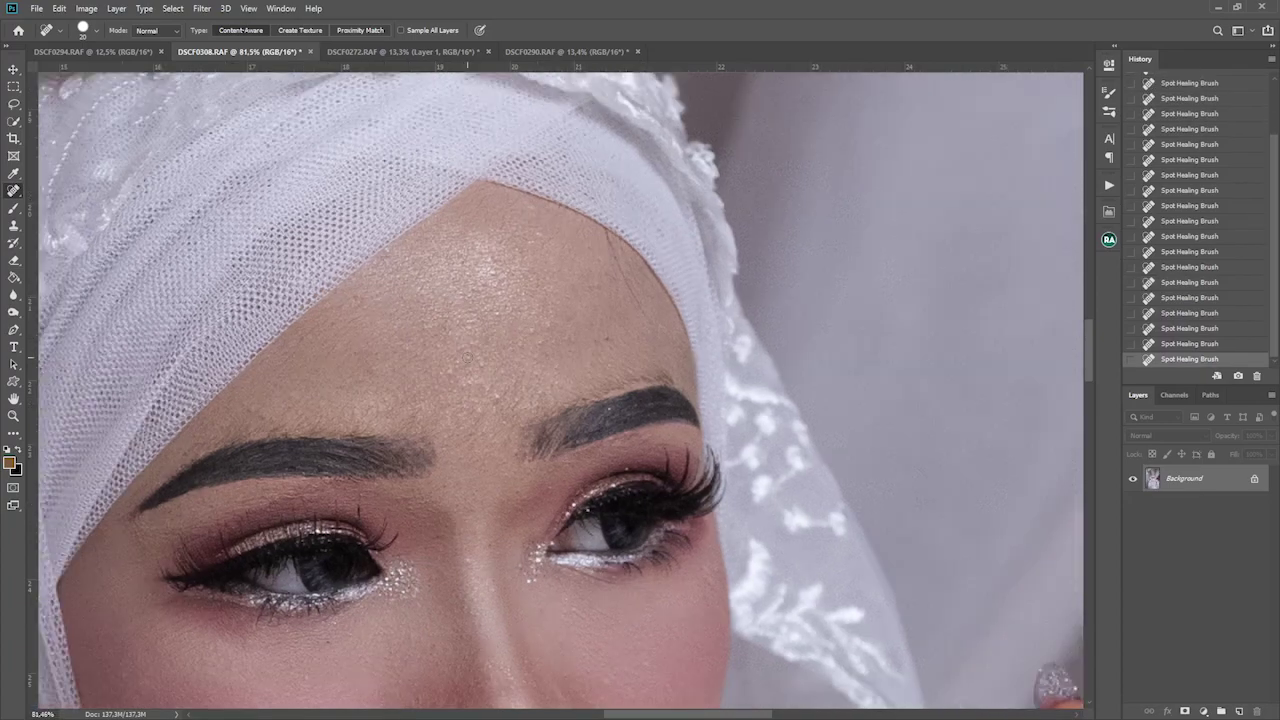
pyautogui.scroll(-3, 520, 380)
pyautogui.scroll(-3, 570, 430)
pyautogui.scroll(-2, 590, 455)
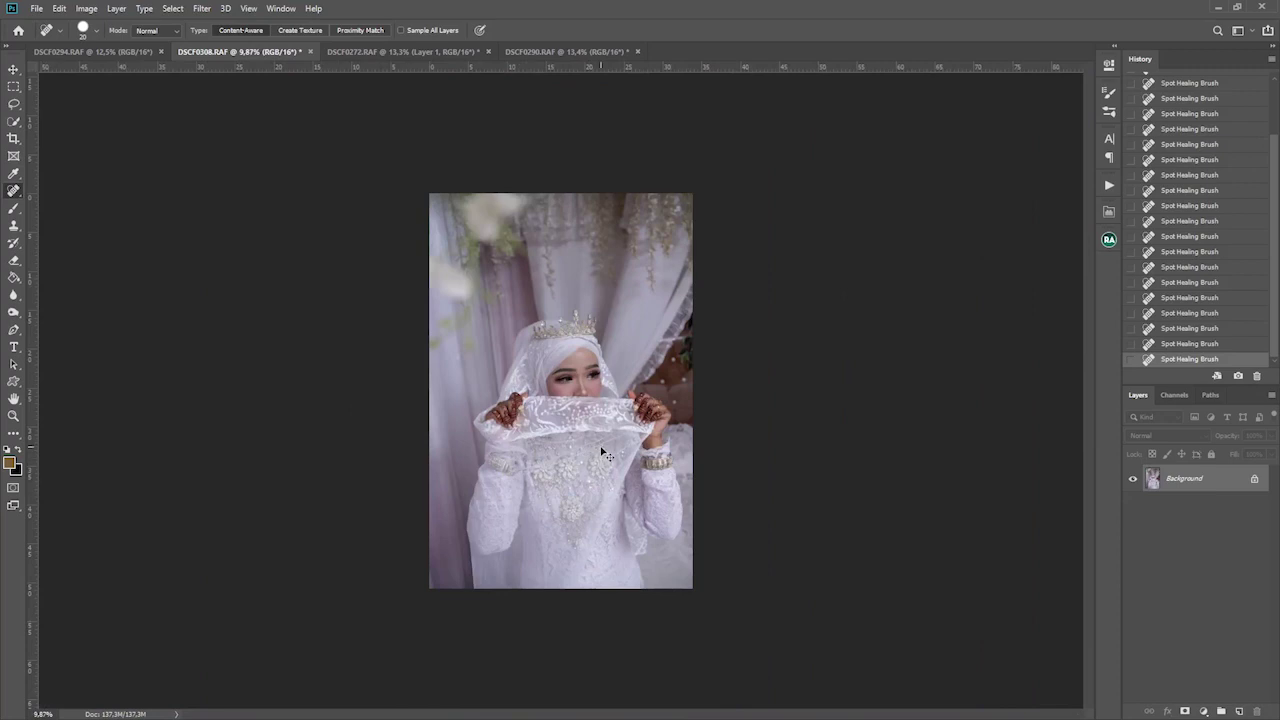
# Duplicate the photo to Layer 1 and apply the RIMSTORY VOL 3 Camera Raw preset.
pyautogui.hotkey('ctrl', 'j')
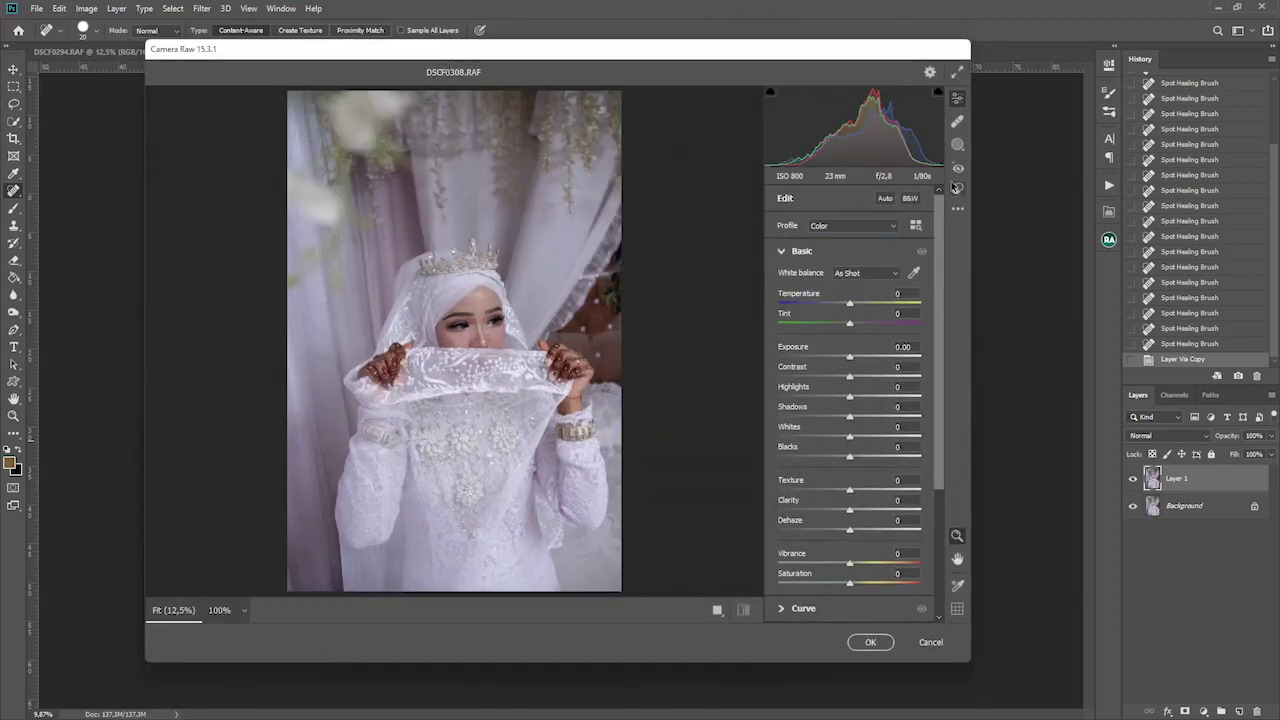
pyautogui.click(957, 189)
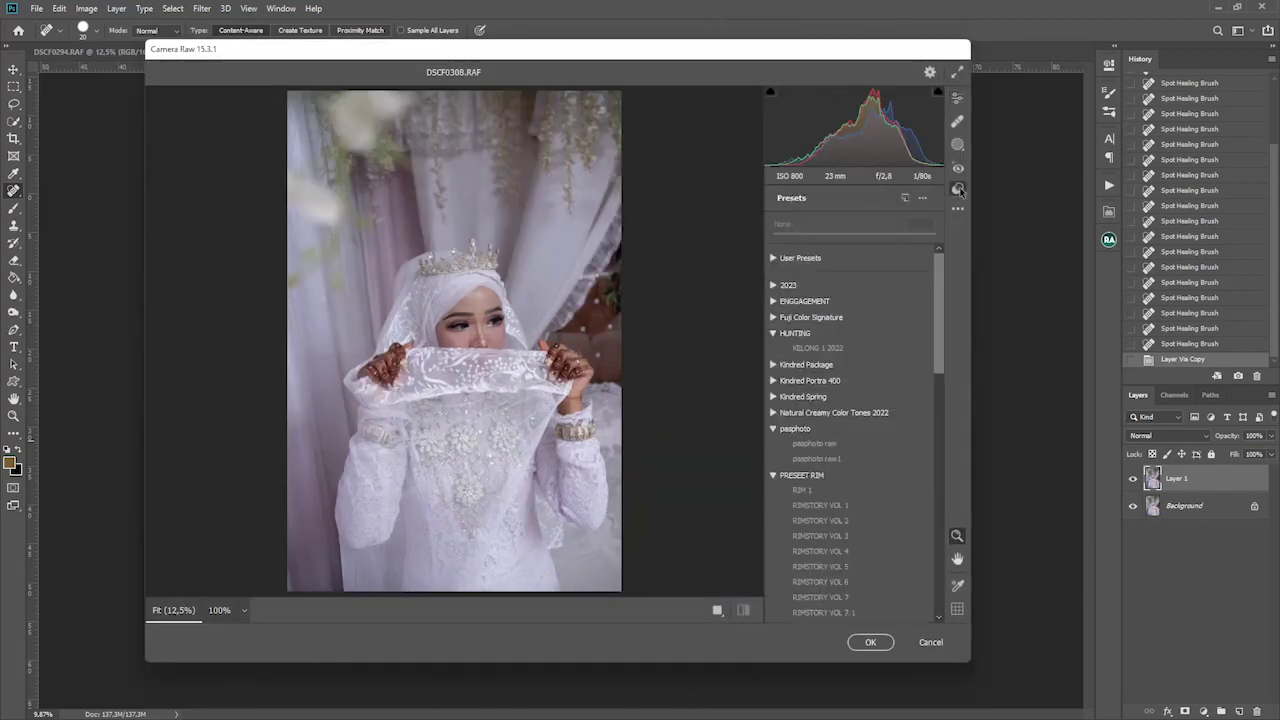
pyautogui.click(830, 535)
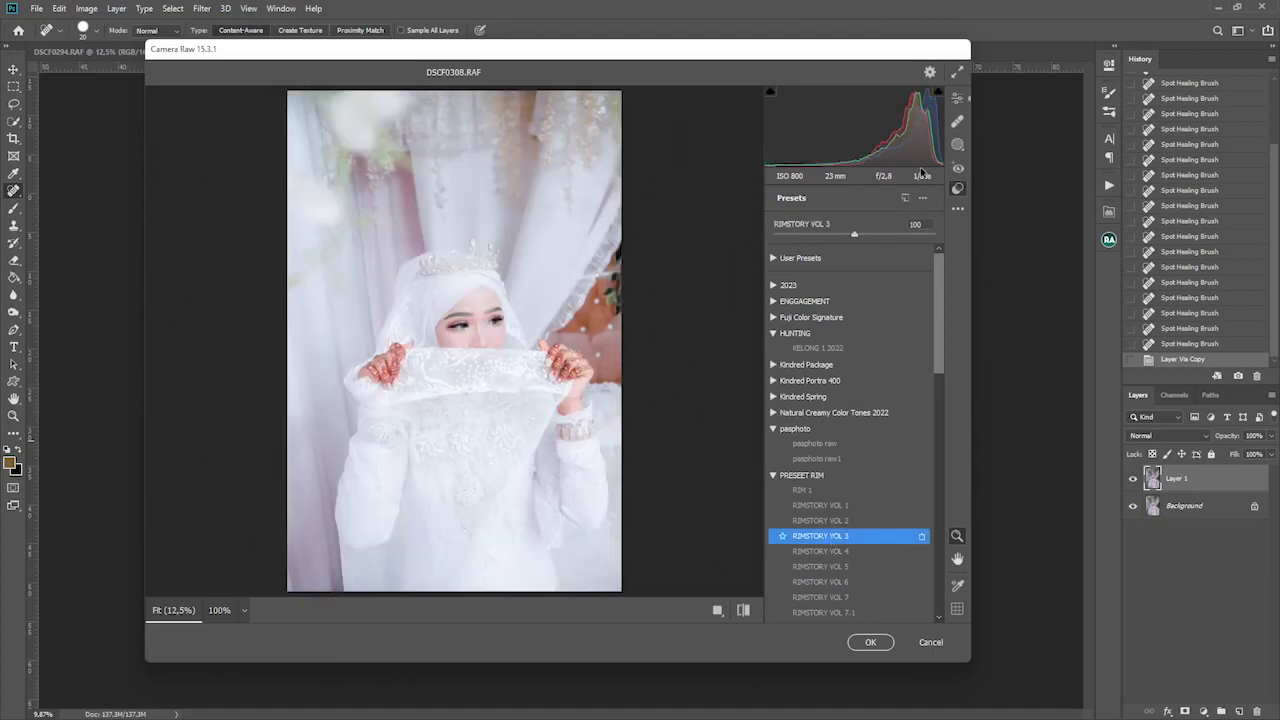
# Keep Exposure at 0.00, raise Shadows to +61, and commit the Camera Raw filter.
pyautogui.click(957, 98)
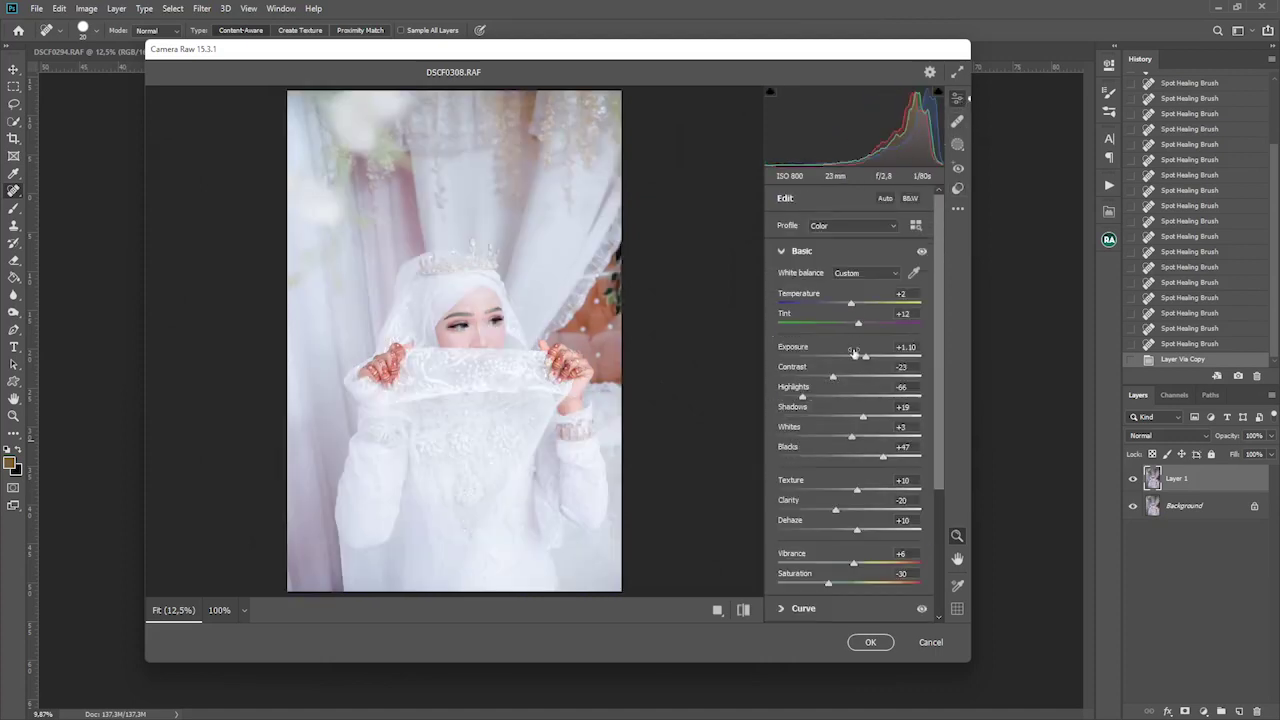
pyautogui.click(847, 358)
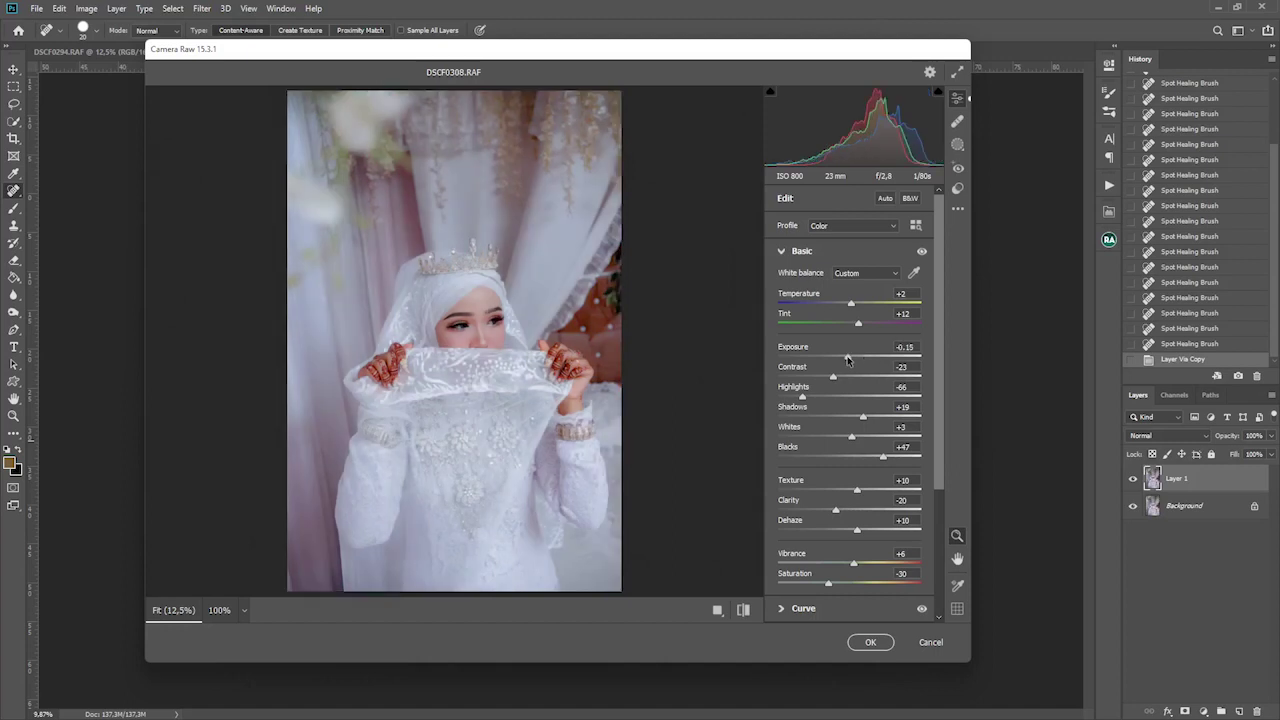
pyautogui.doubleClick(847, 358)
pyautogui.moveTo(862, 420); pyautogui.dragTo(897, 415)
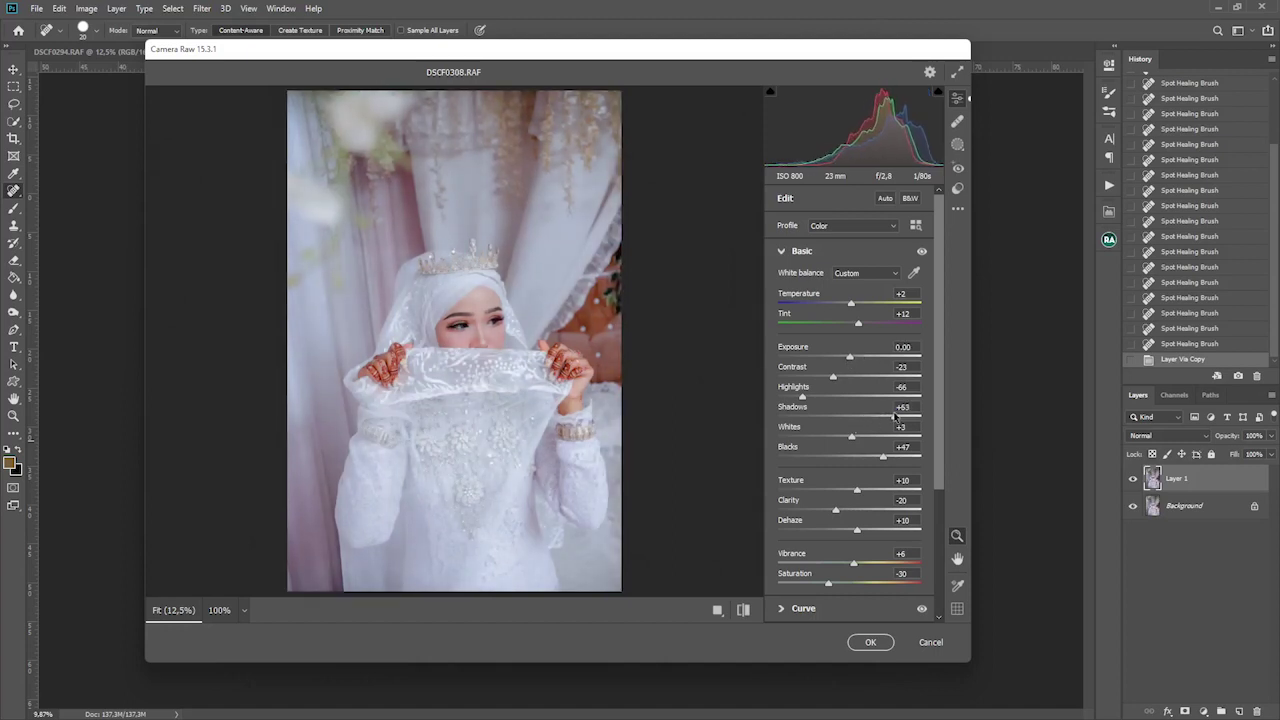
pyautogui.moveTo(851, 358); pyautogui.dragTo(855, 358)
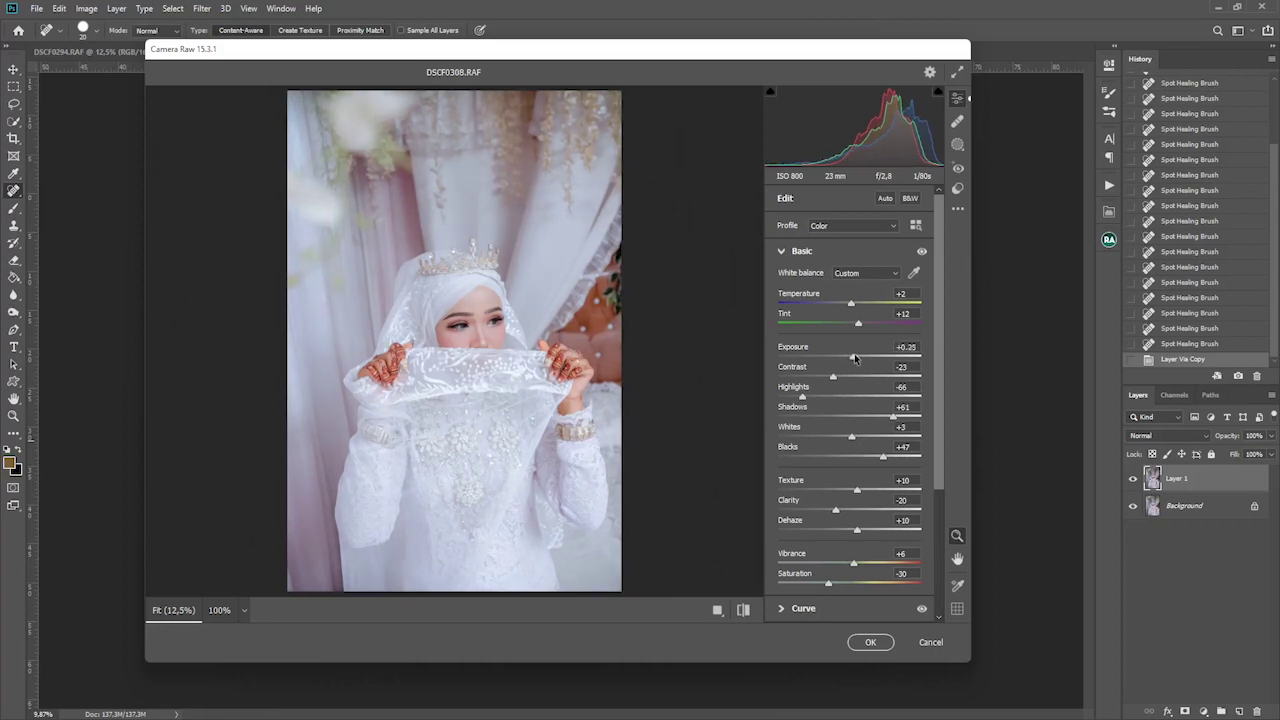
pyautogui.doubleClick(855, 358)
pyautogui.moveTo(516, 375)
pyautogui.mouseDown()
pyautogui.moveTo(562, 373)
pyautogui.moveTo(483, 371)
pyautogui.mouseUp()
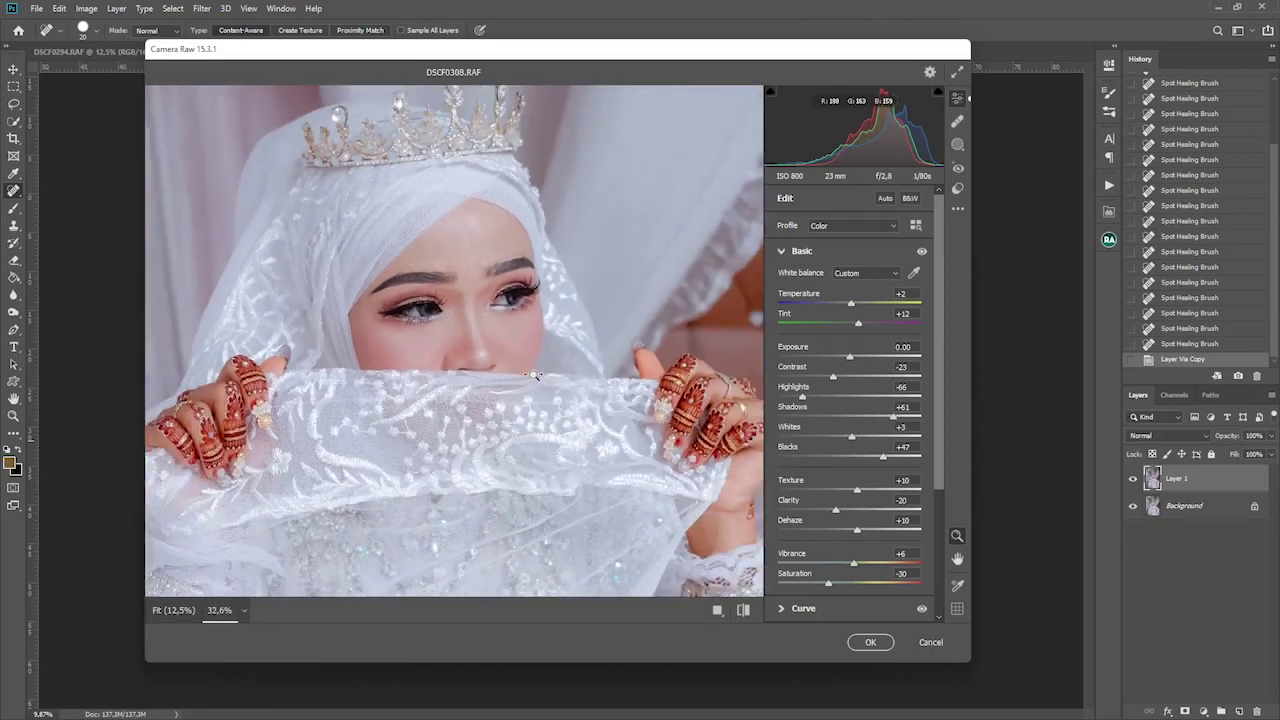
pyautogui.click(870, 642)
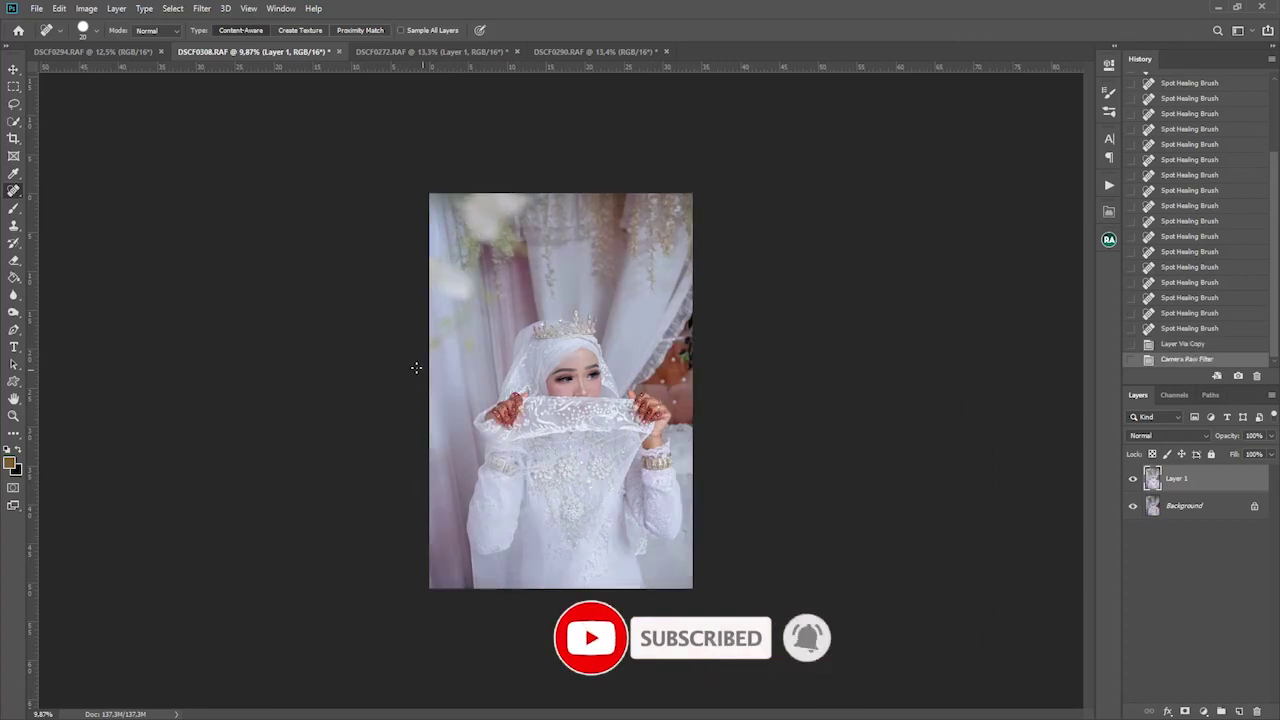
# Switch to DSCF0294.RAF, select the Move tool, zoom in, and launch Camera Raw Filter.
pyautogui.click(106, 52)
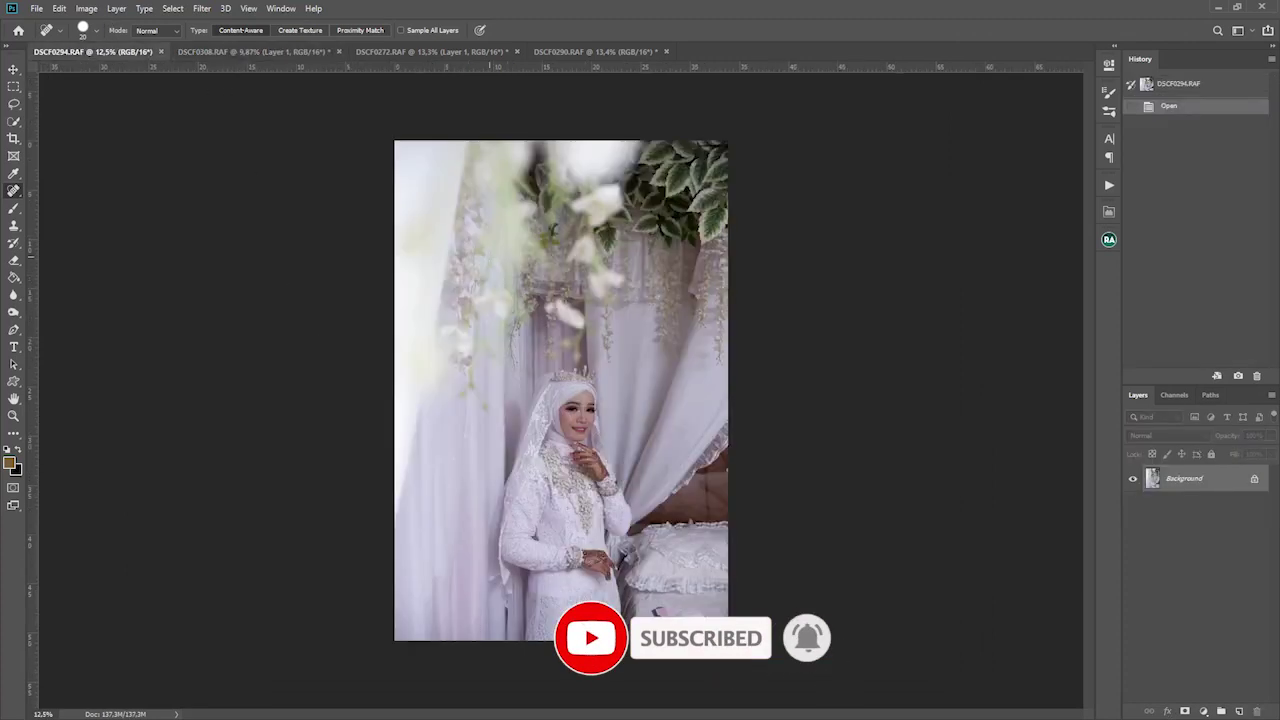
pyautogui.press('v')
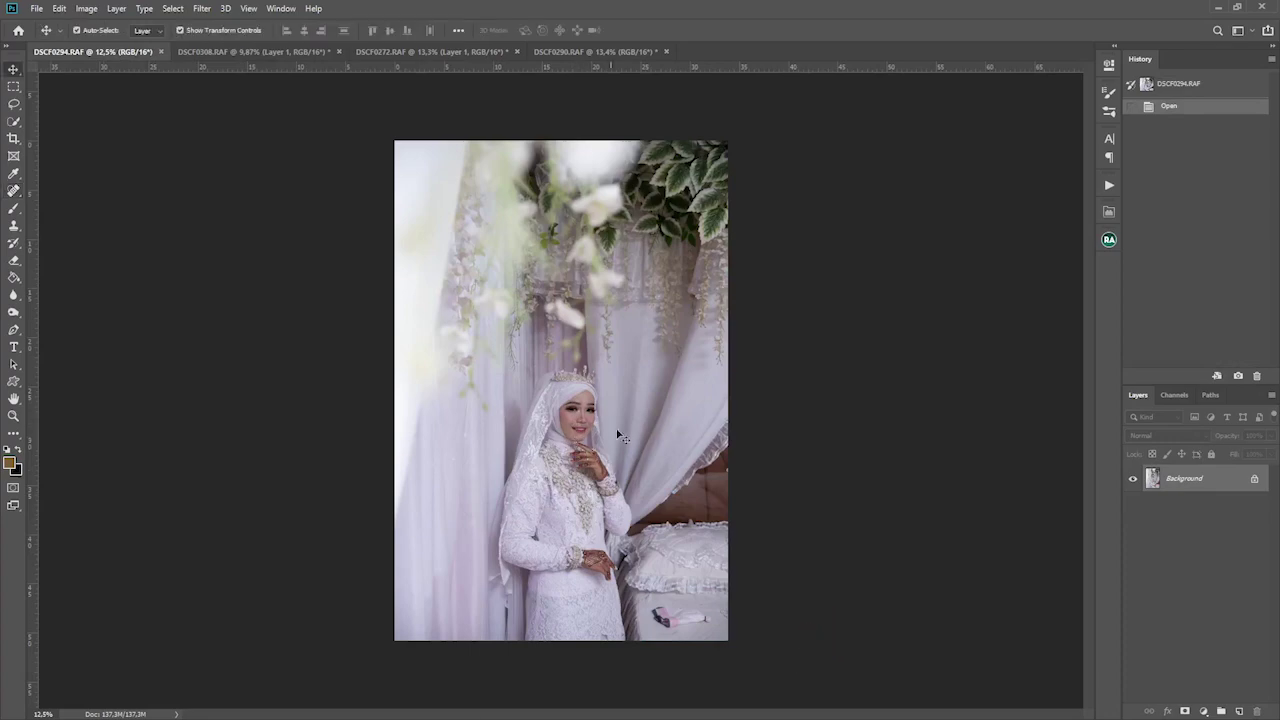
pyautogui.scroll(2, 648, 423)
pyautogui.scroll(2, 640, 425)
pyautogui.scroll(-3, 620, 428)
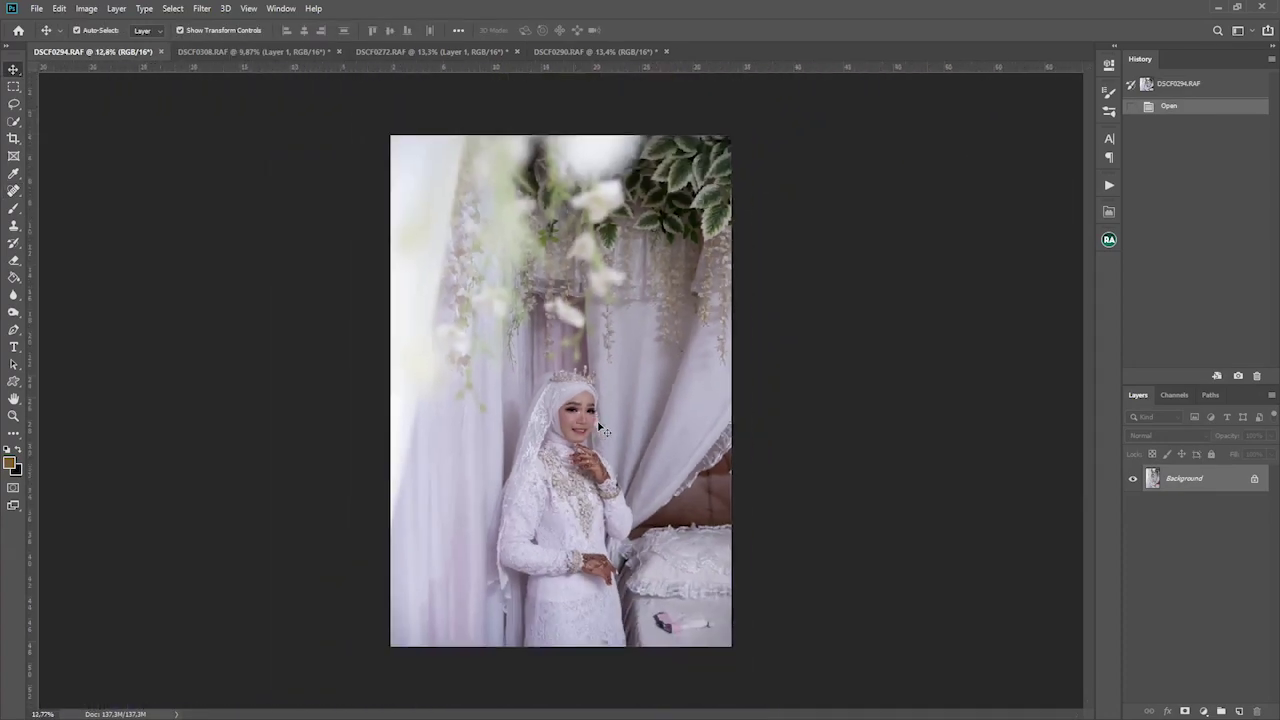
pyautogui.scroll(2, 605, 430)
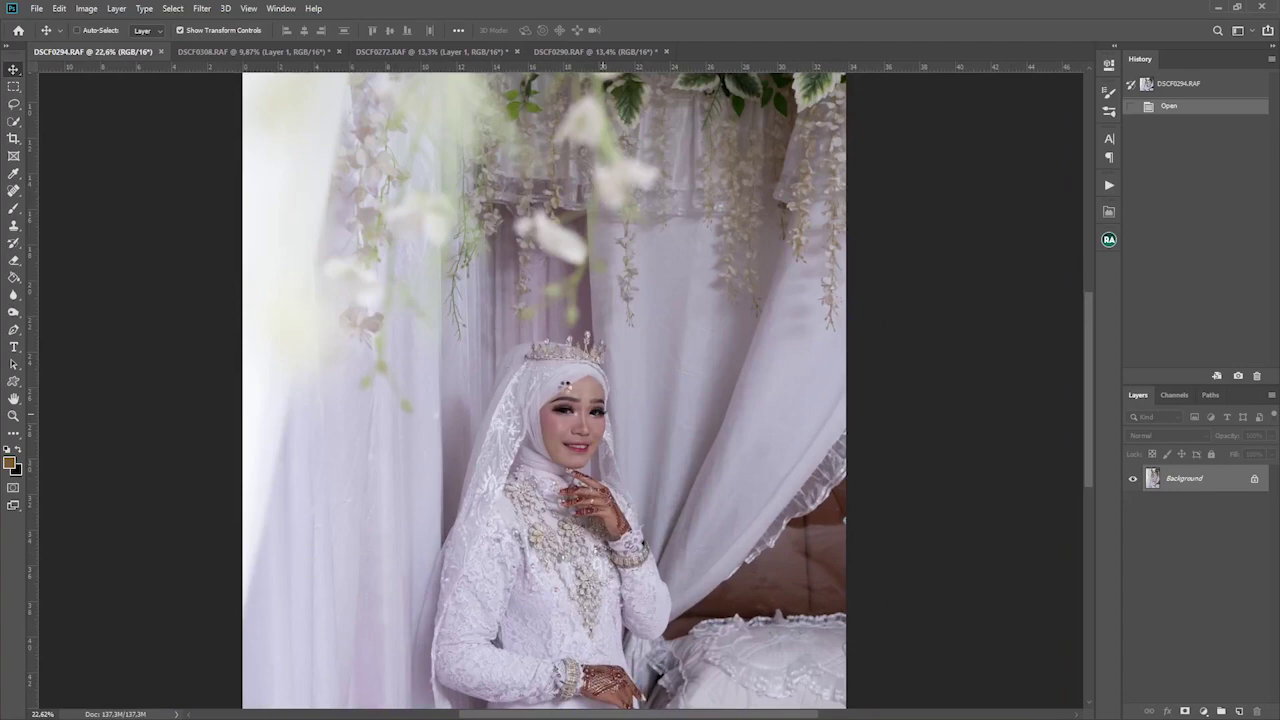
pyautogui.hotkey('ctrl', 'shift', 'a')
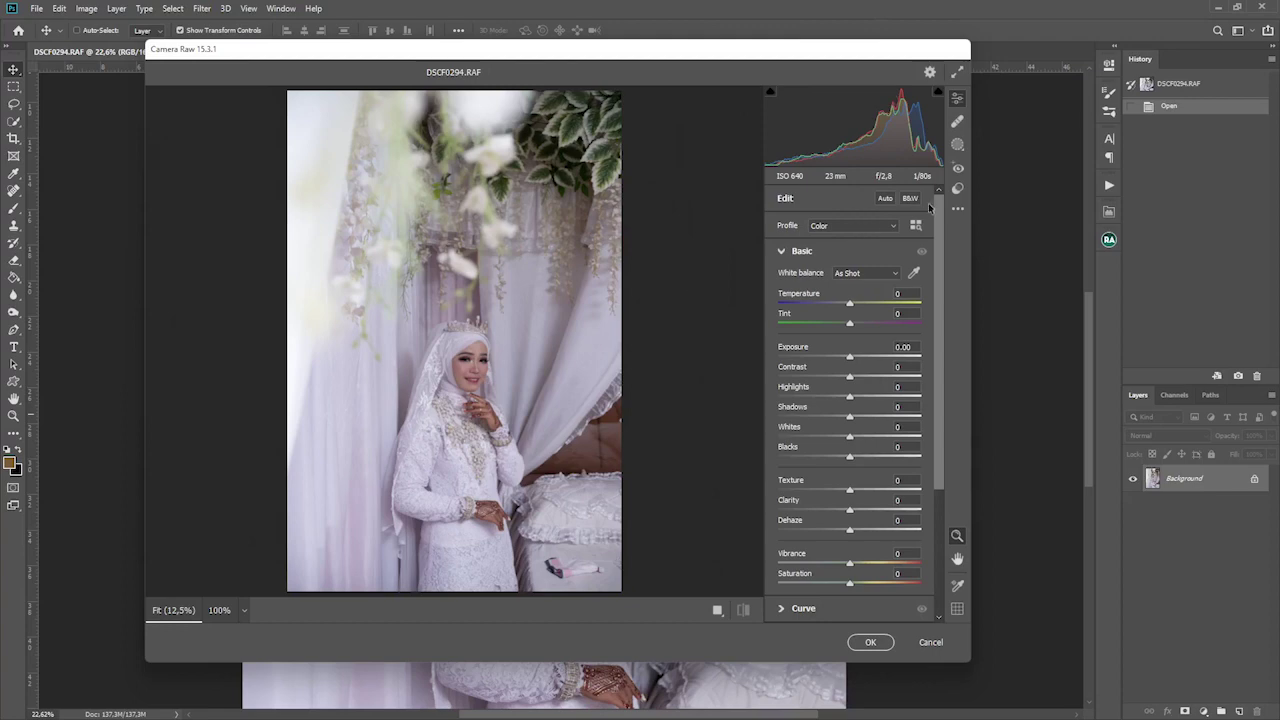
# Apply RIMSTORY VOL 3 with Exposure -0.10 and Shadows +70, and commit the filter.
pyautogui.click(956, 189)
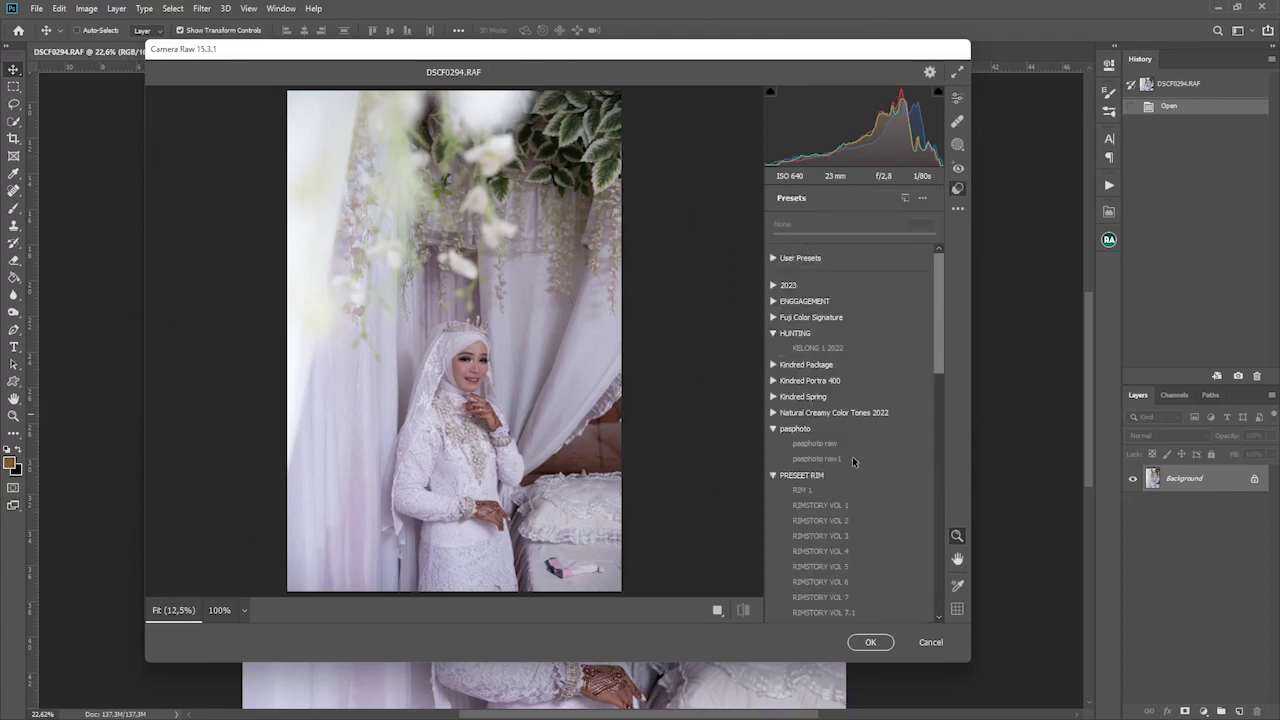
pyautogui.click(827, 537)
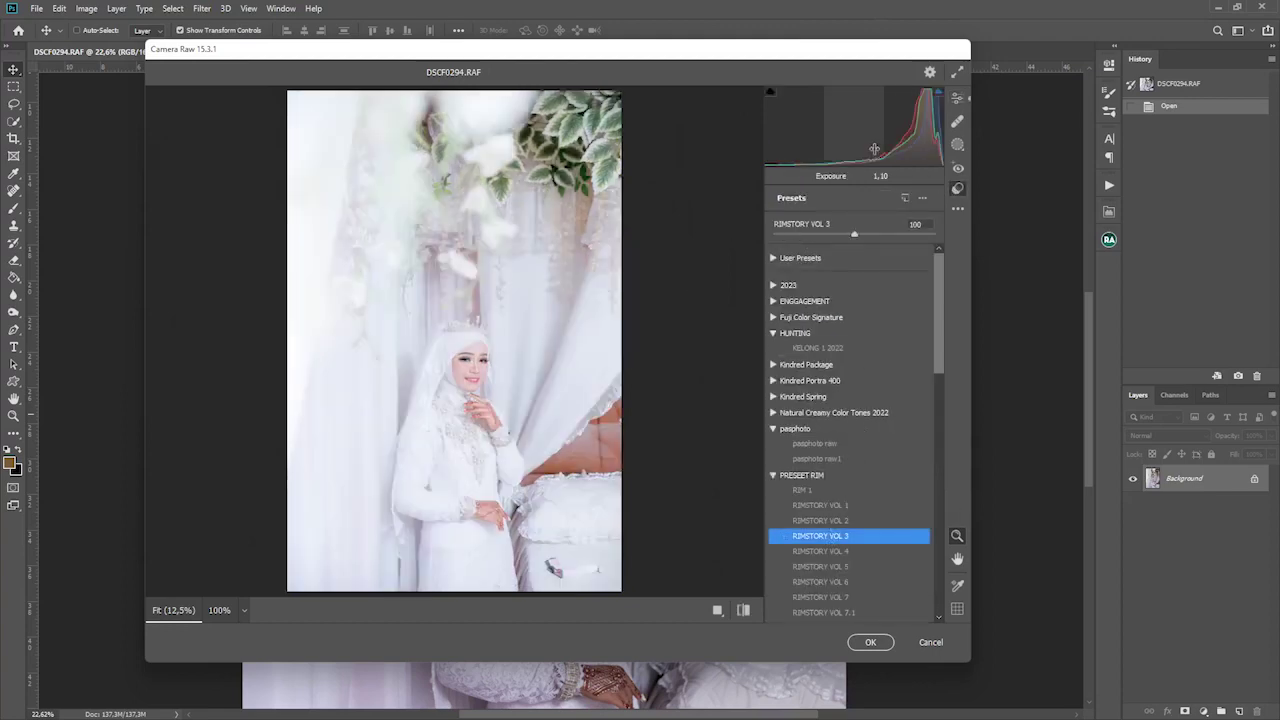
pyautogui.click(957, 99)
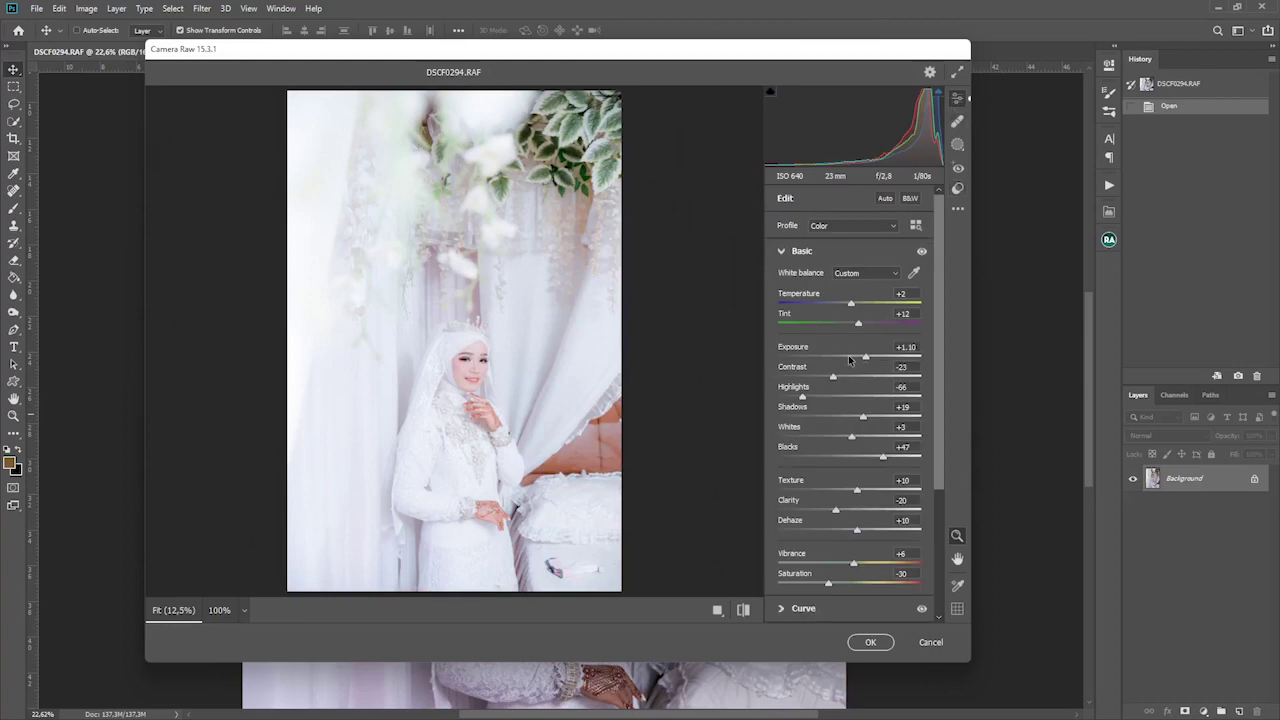
pyautogui.click(849, 358)
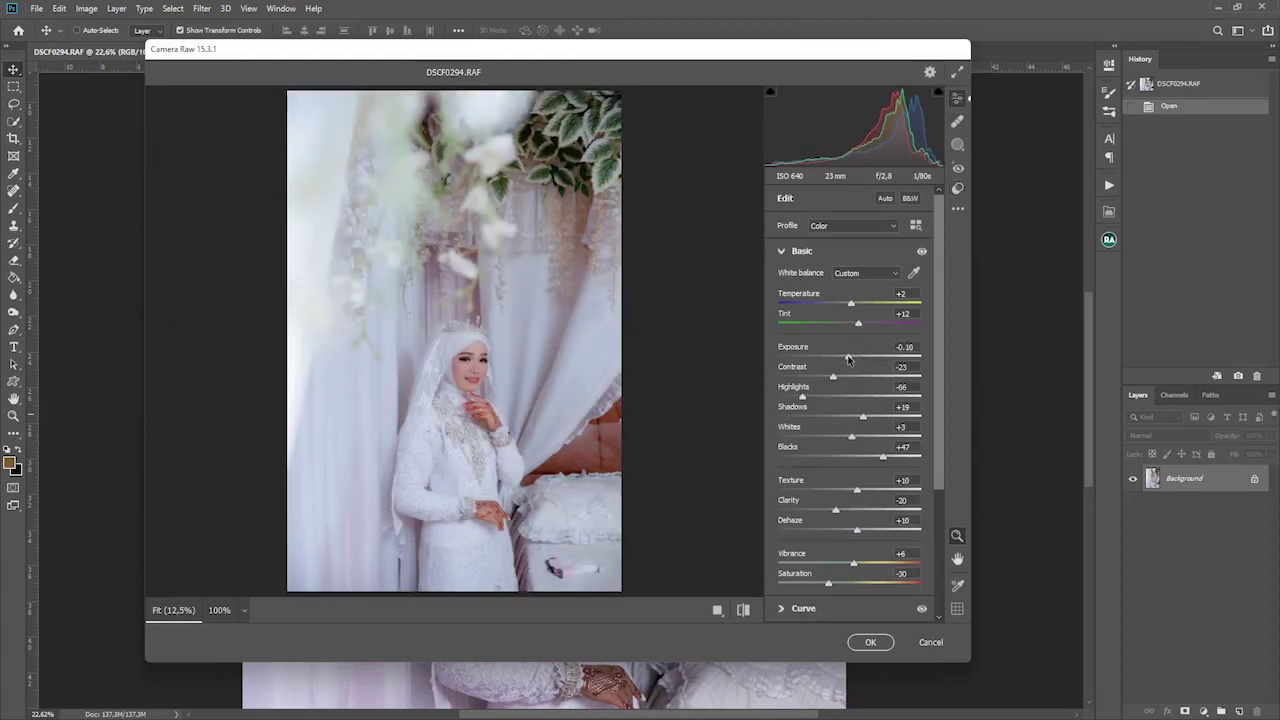
pyautogui.moveTo(454, 394); pyautogui.dragTo(632, 427)
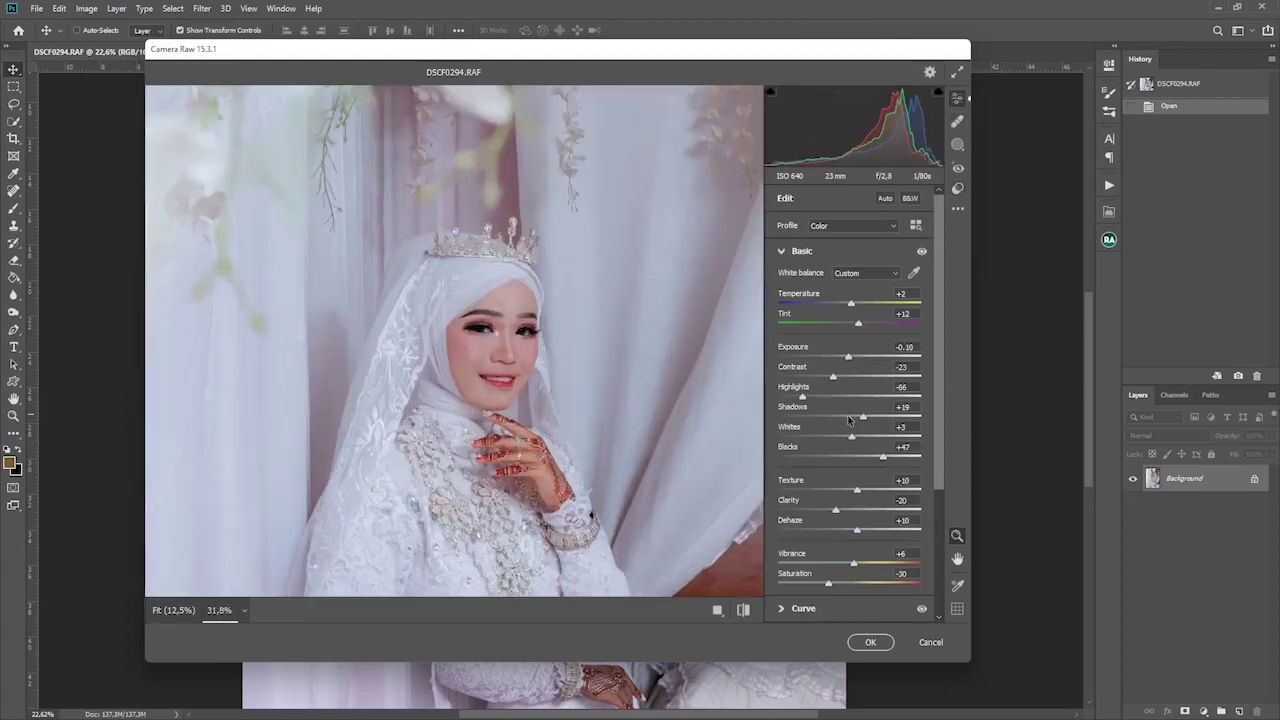
pyautogui.click(882, 417)
pyautogui.moveTo(886, 420); pyautogui.dragTo(900, 417)
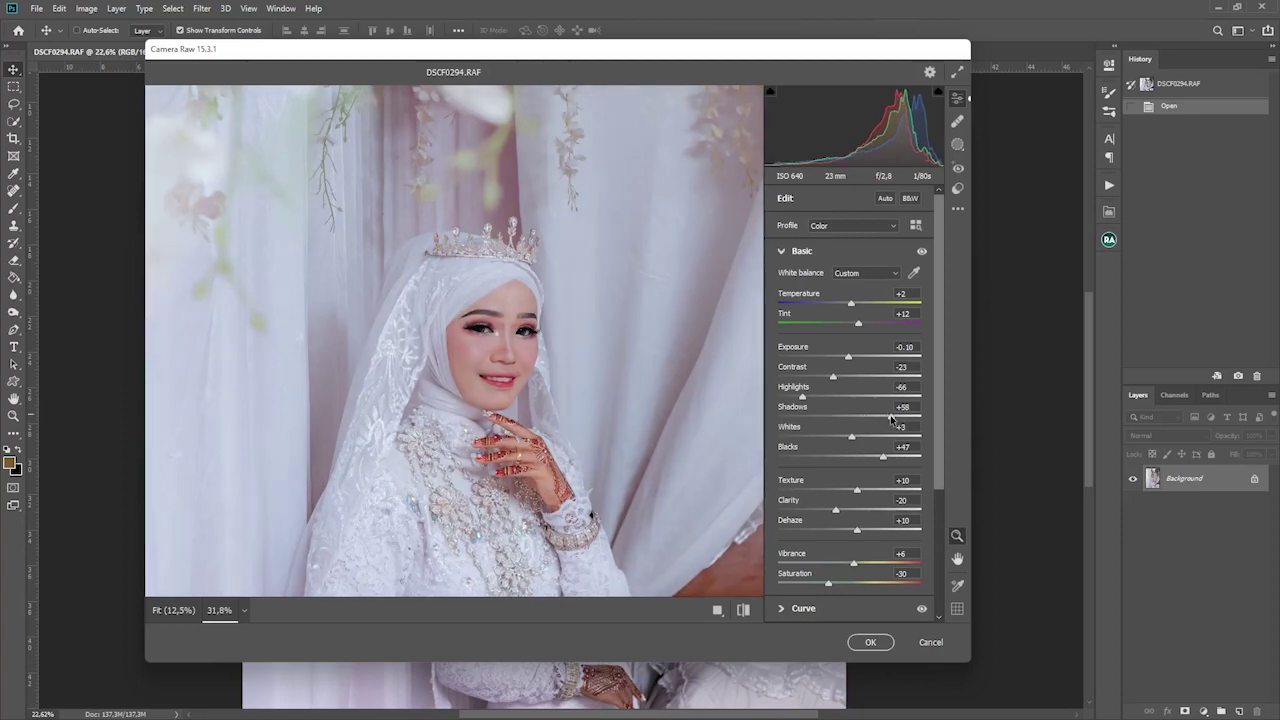
pyautogui.moveTo(571, 360); pyautogui.dragTo(542, 364)
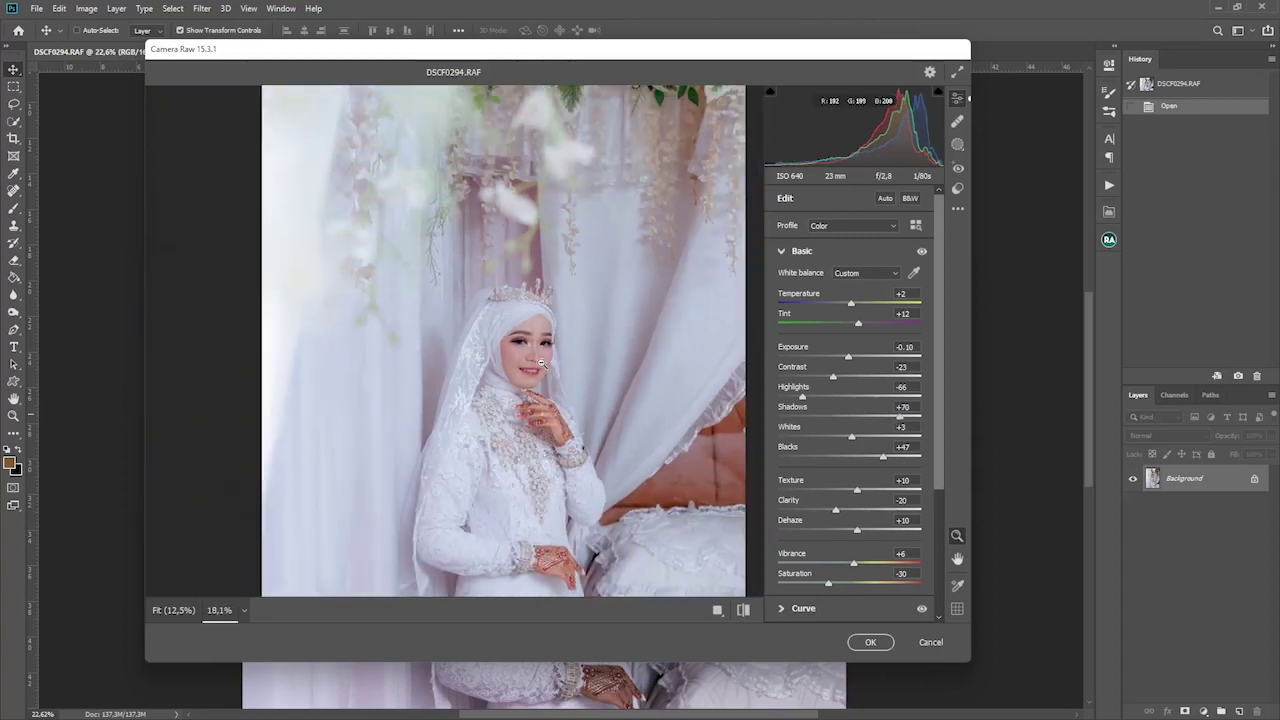
pyautogui.click(862, 644)
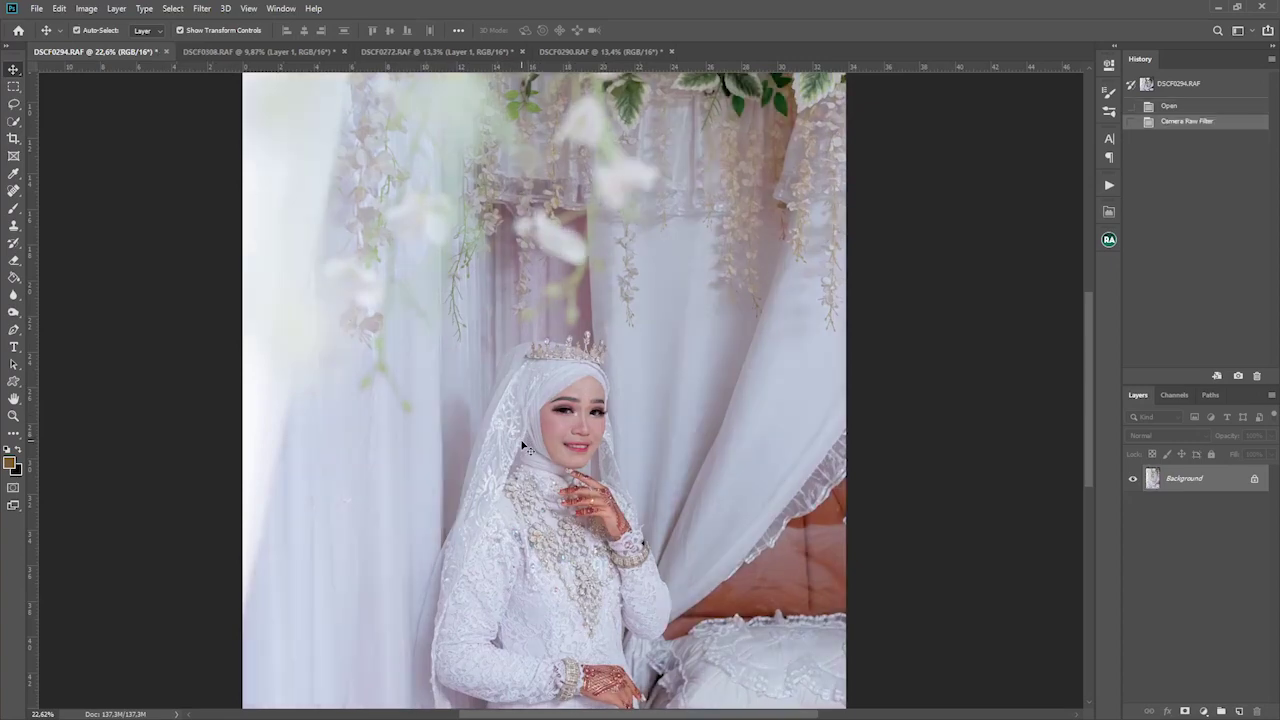
pyautogui.scroll(-2, 608, 437)
pyautogui.scroll(-1, 700, 430)
pyautogui.scroll(2, 789, 429)
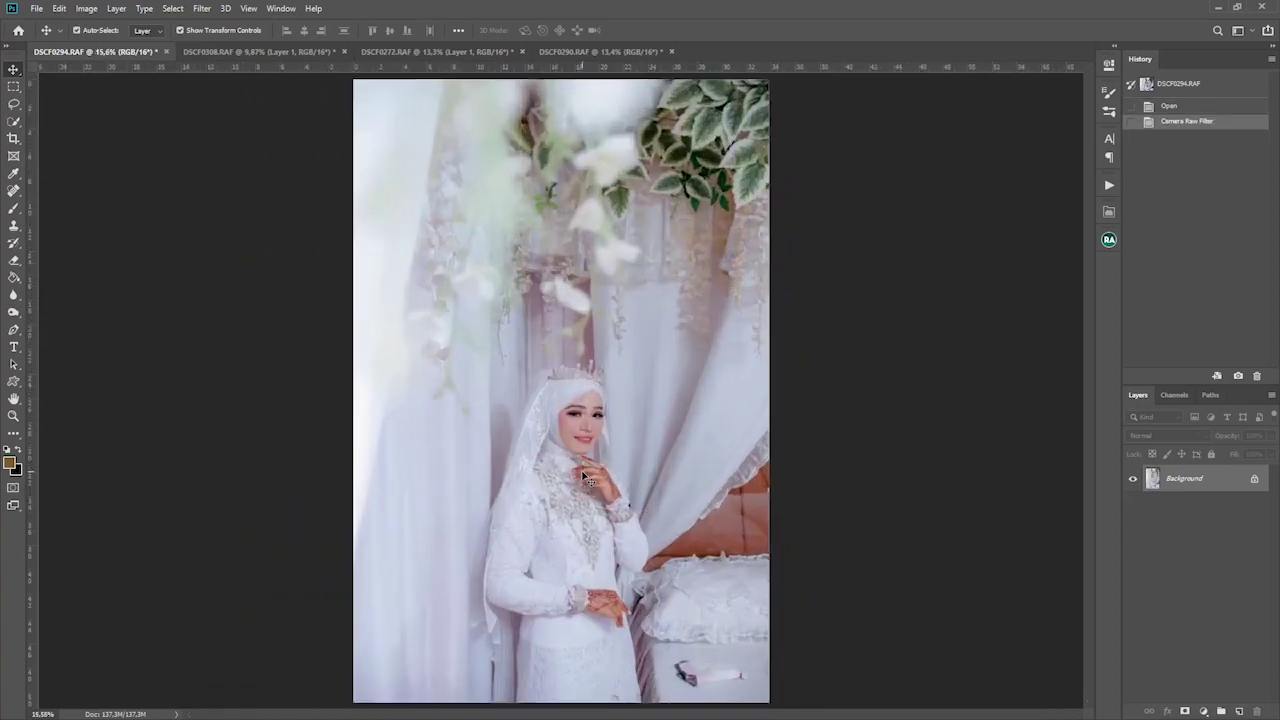
pyautogui.scroll(1, 586, 478)
pyautogui.scroll(-1, 586, 478)
pyautogui.scroll(2, 600, 480)
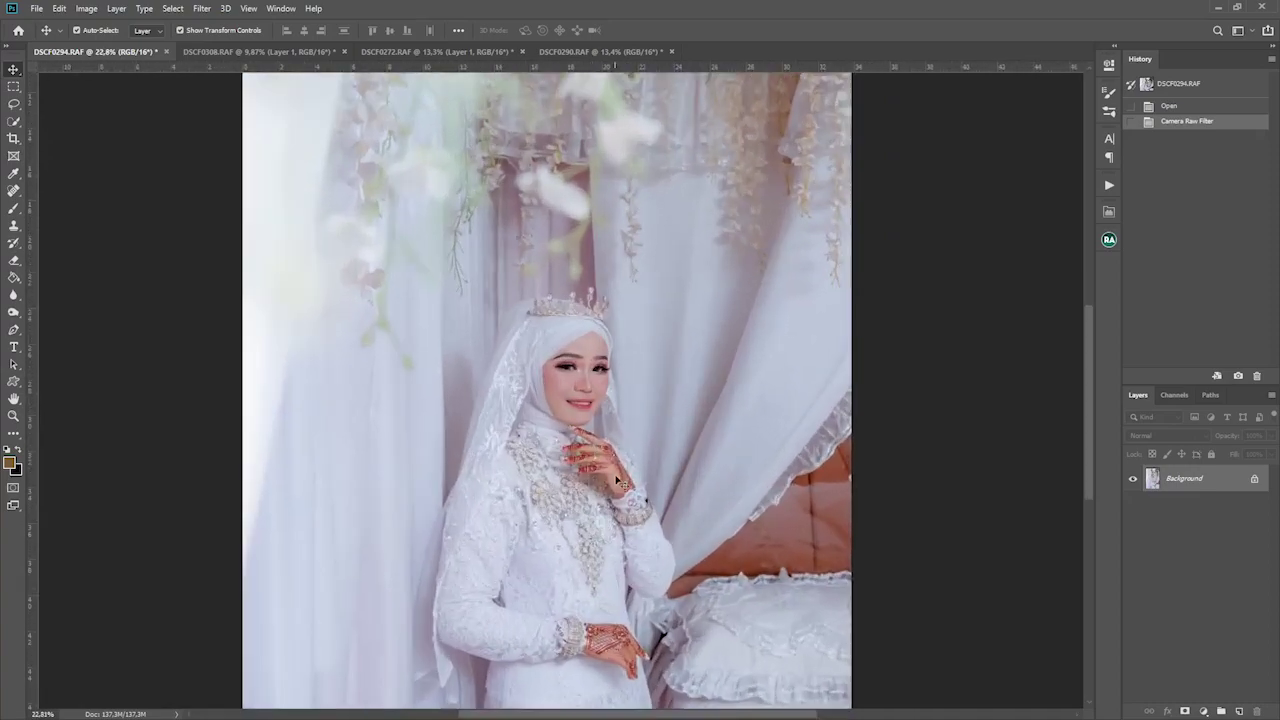
pyautogui.scroll(2, 575, 425)
pyautogui.scroll(2, 567, 385)
pyautogui.scroll(1, 571, 400)
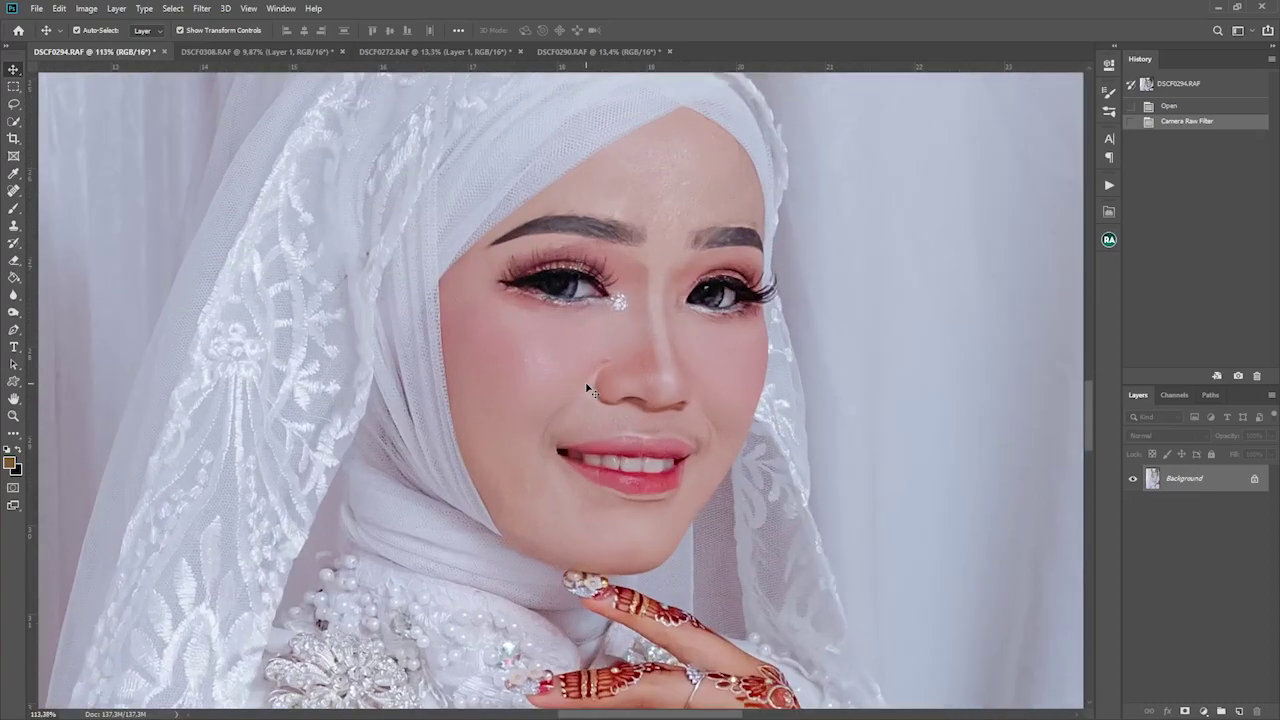
pyautogui.scroll(-1, 590, 388)
pyautogui.scroll(-2, 588, 385)
pyautogui.scroll(-2, 588, 380)
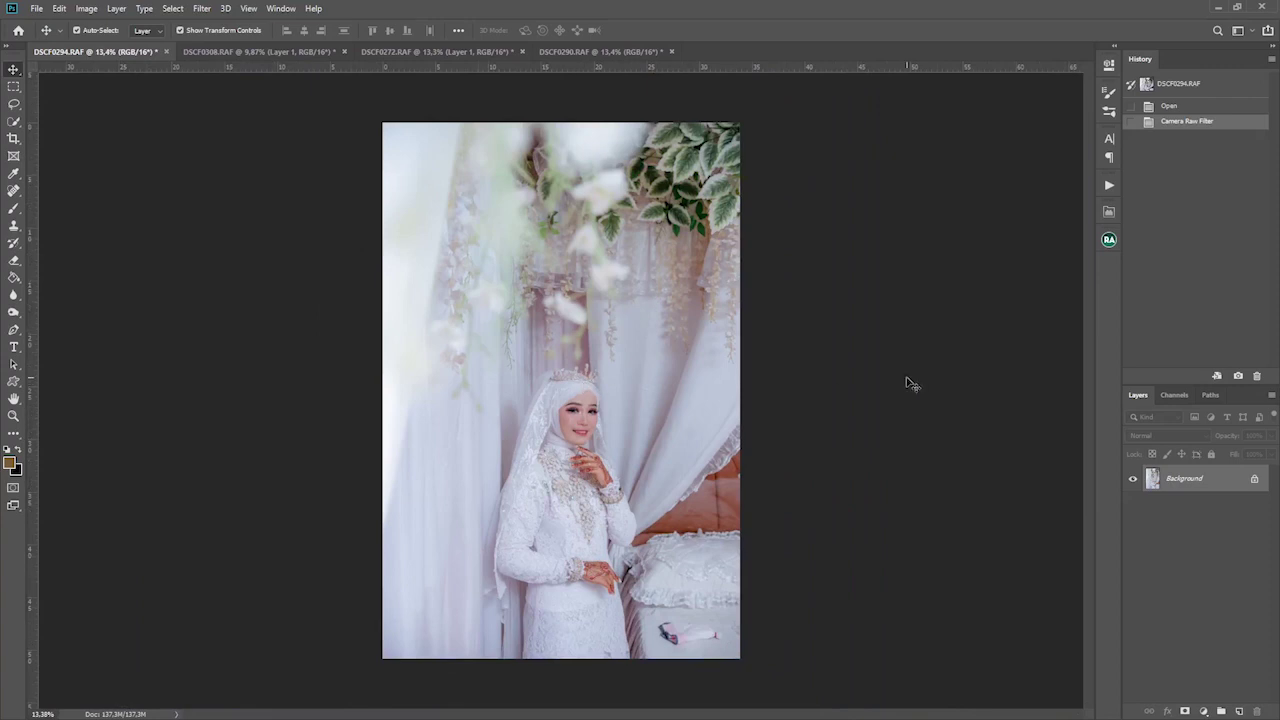